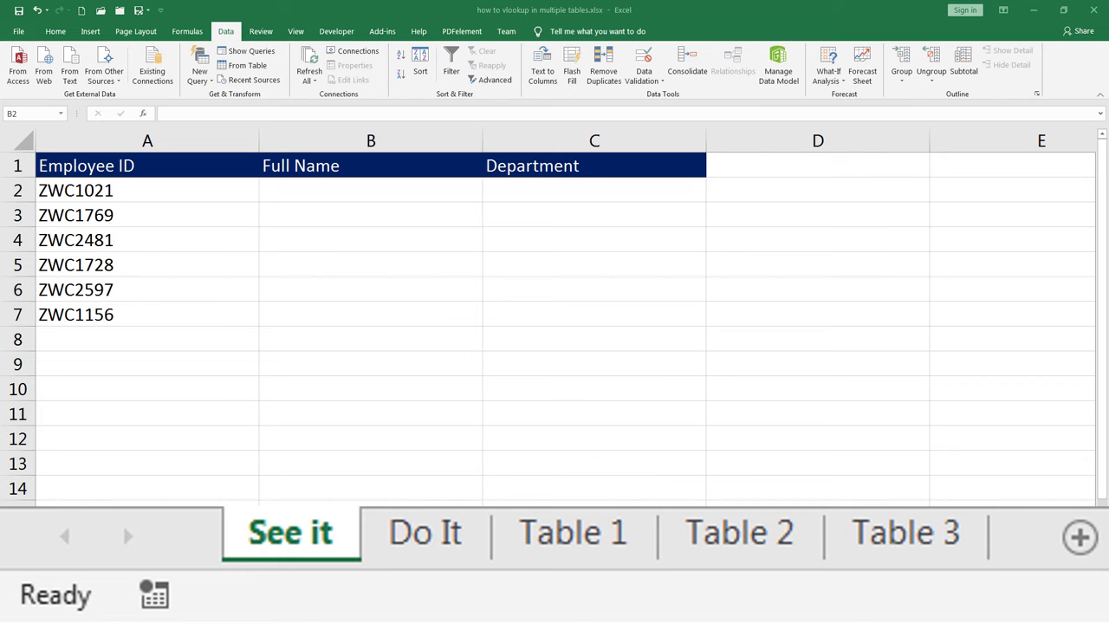
Look over the Do It, Table 1, Table 2 and Table 3 sheets, then return to See it
click(427, 554)
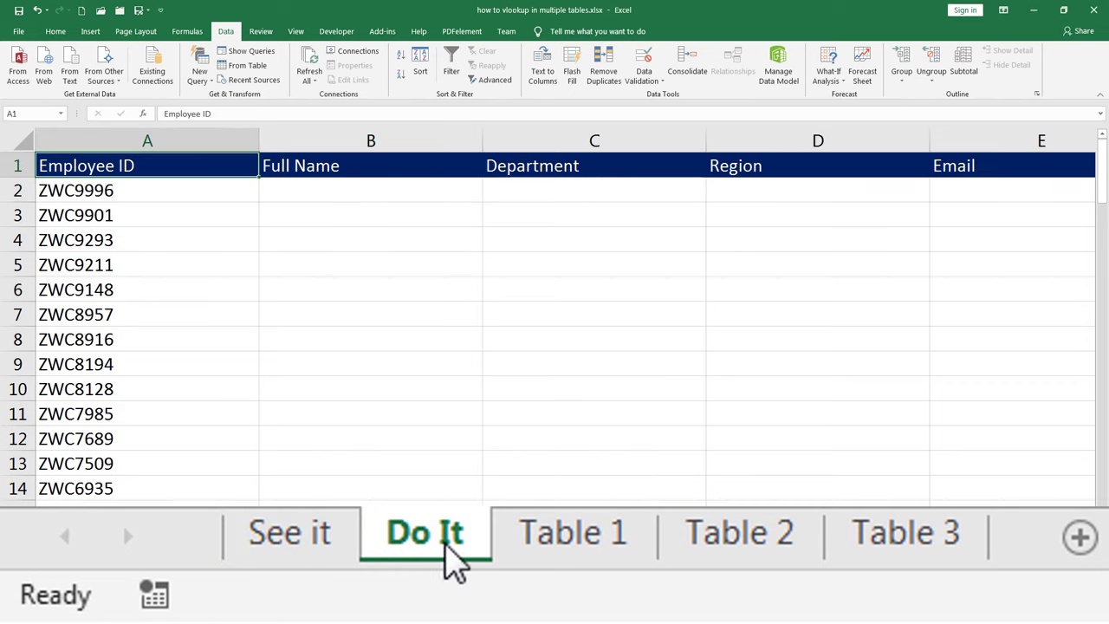
click(582, 555)
click(743, 554)
click(887, 546)
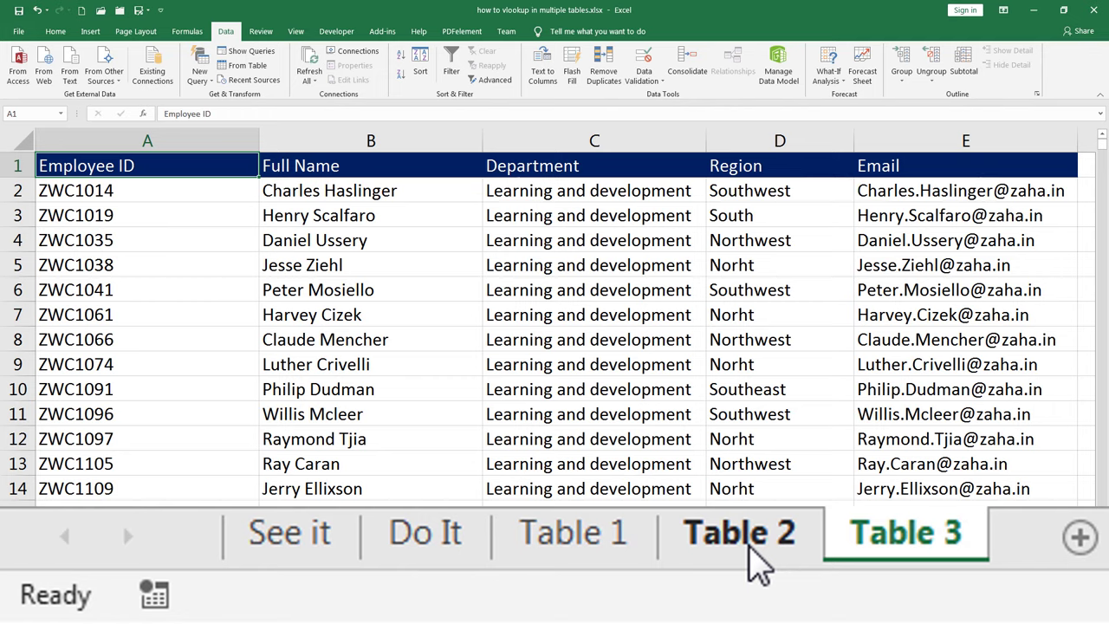
click(478, 539)
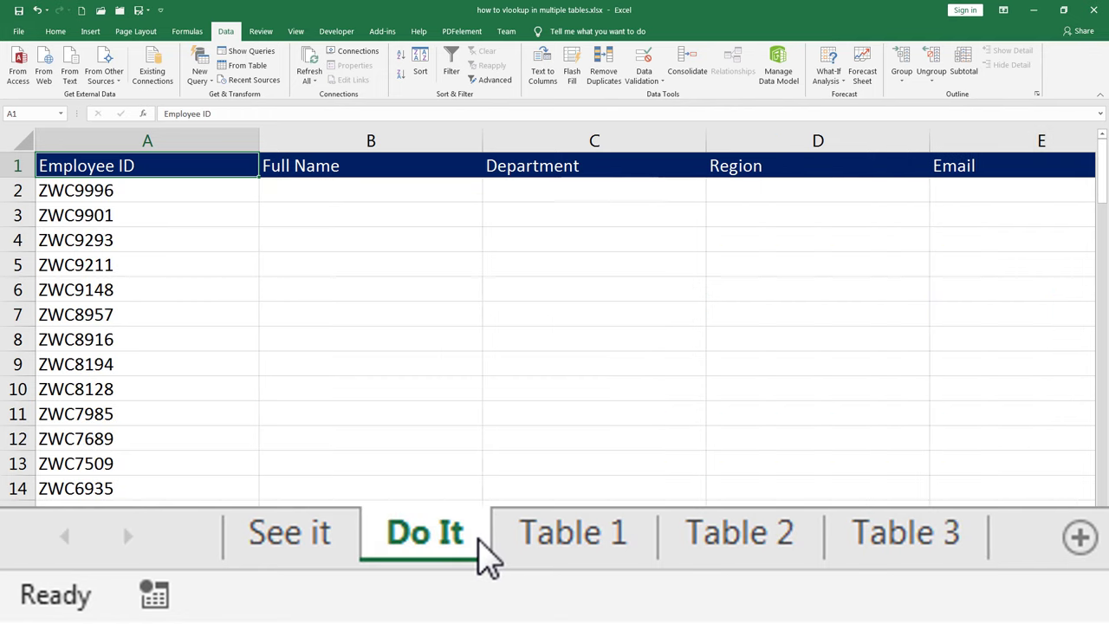
click(317, 544)
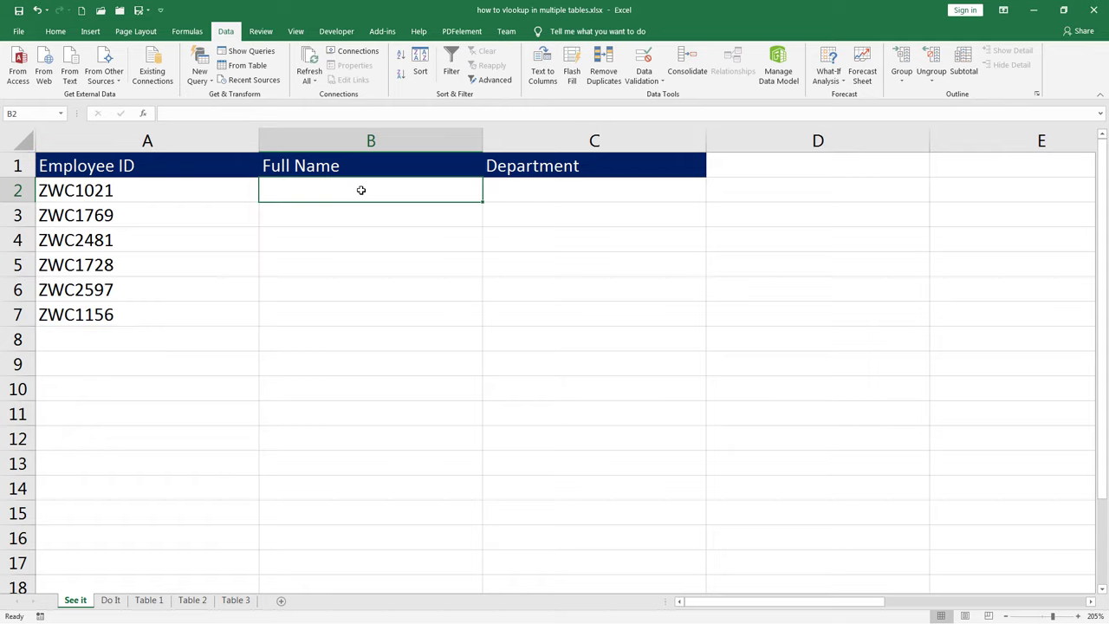
Enter =VLOOKUP(A2,'Table 1'!A:B,2,0) in B2 so it returns the first employee's full name
text(=vl)
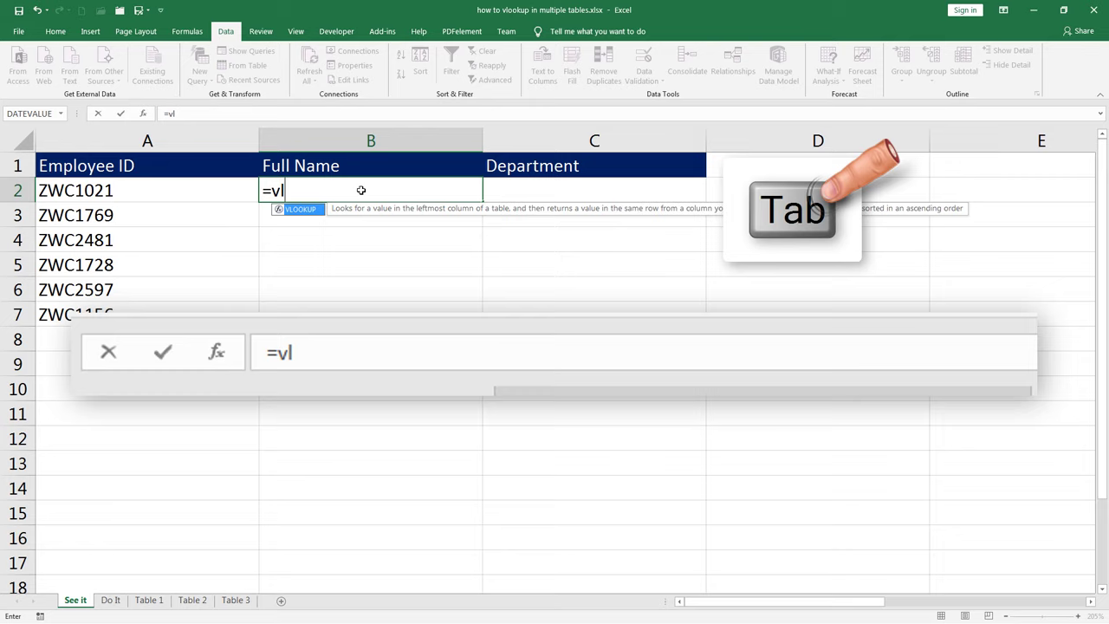
key(Tab)
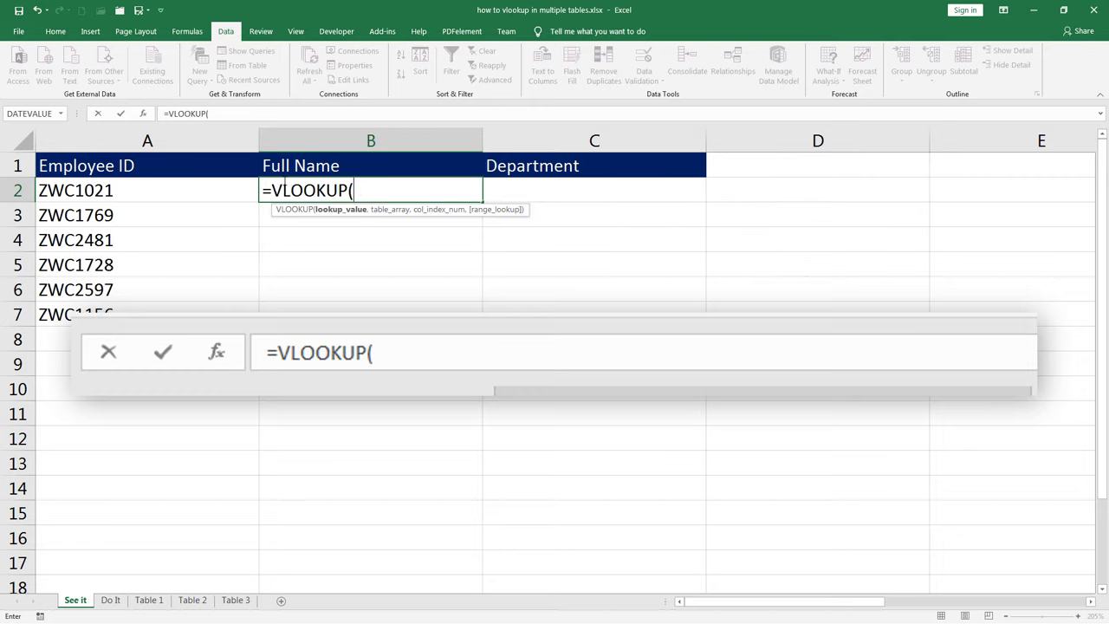
click(116, 191)
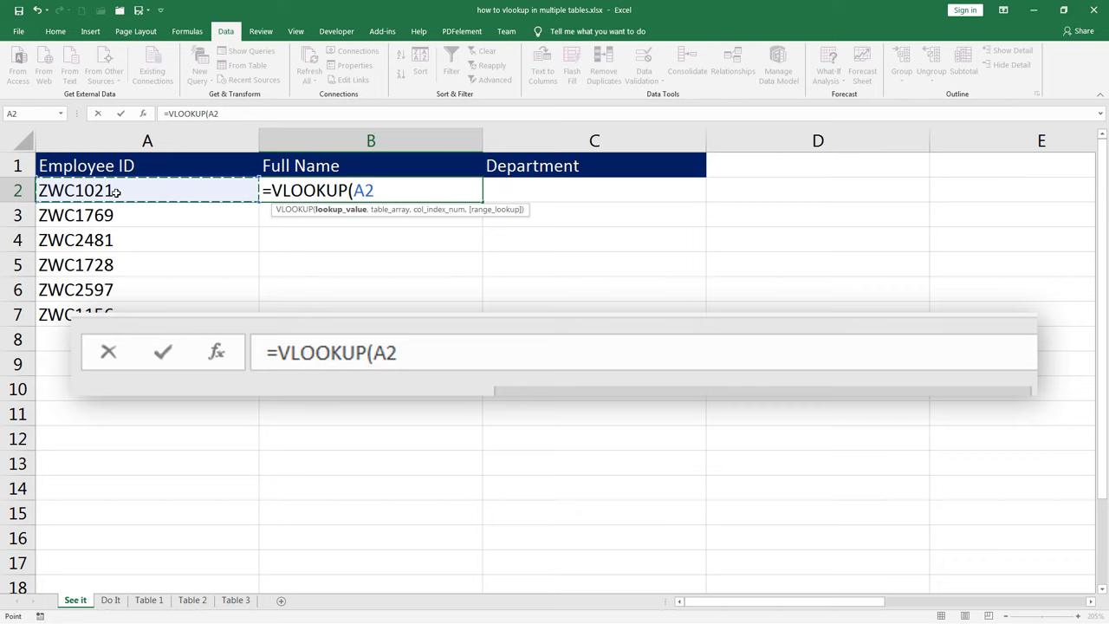
text(,)
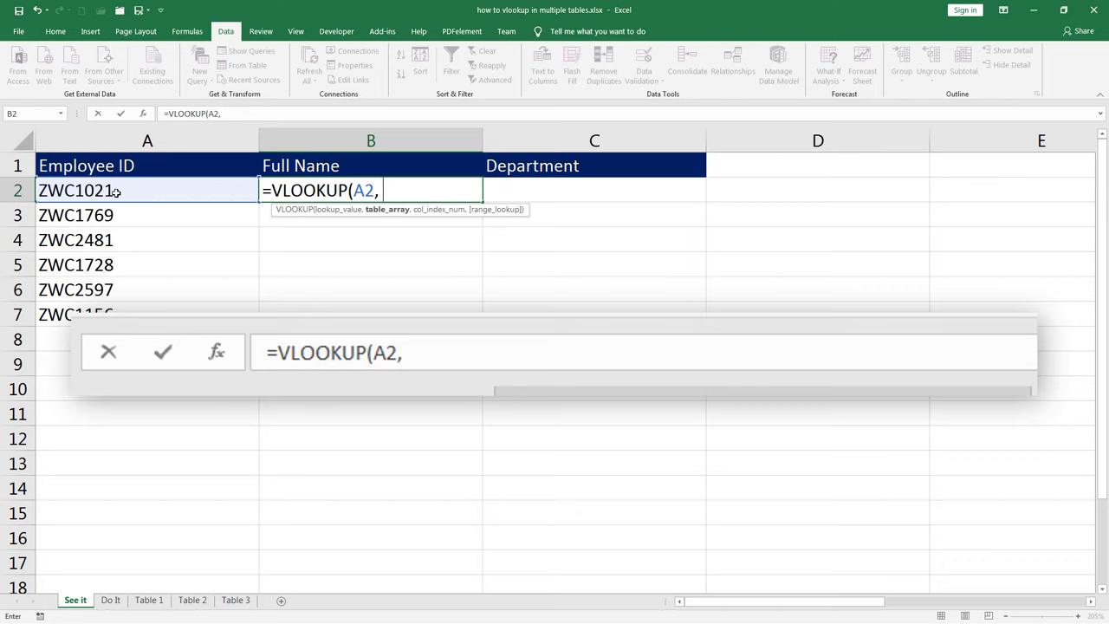
click(148, 600)
drag(147, 140, 343, 140)
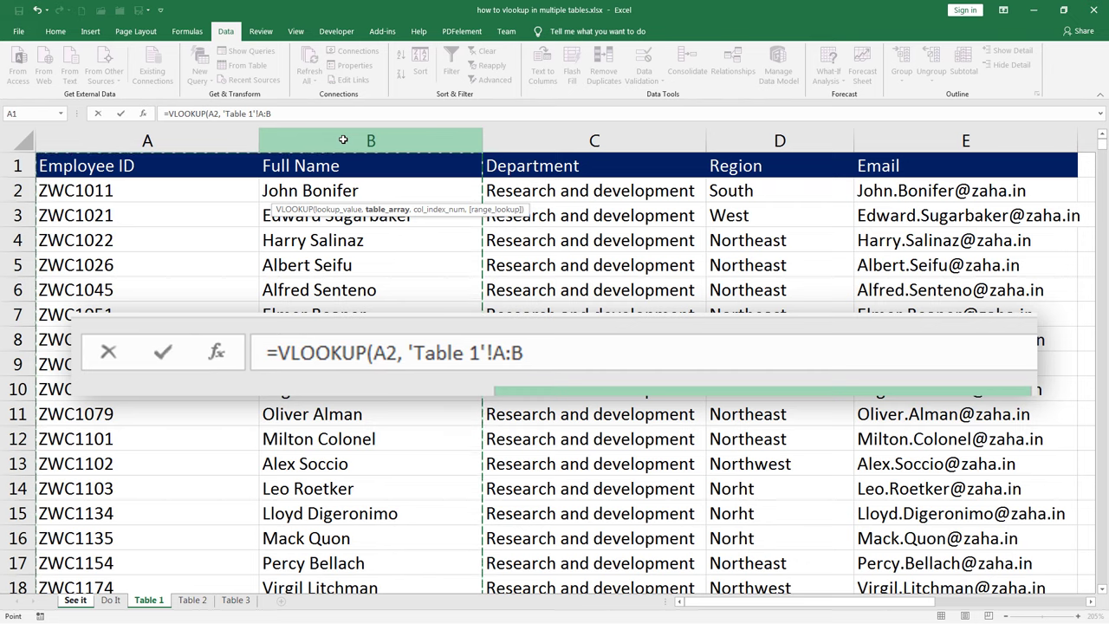
text(,)
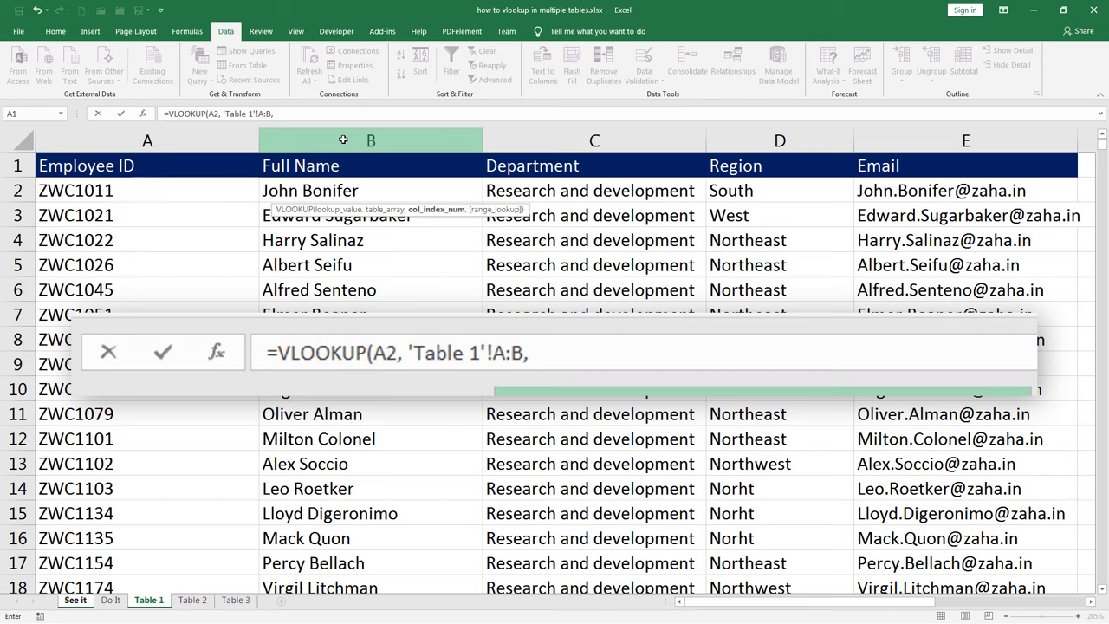
text(2, 0)
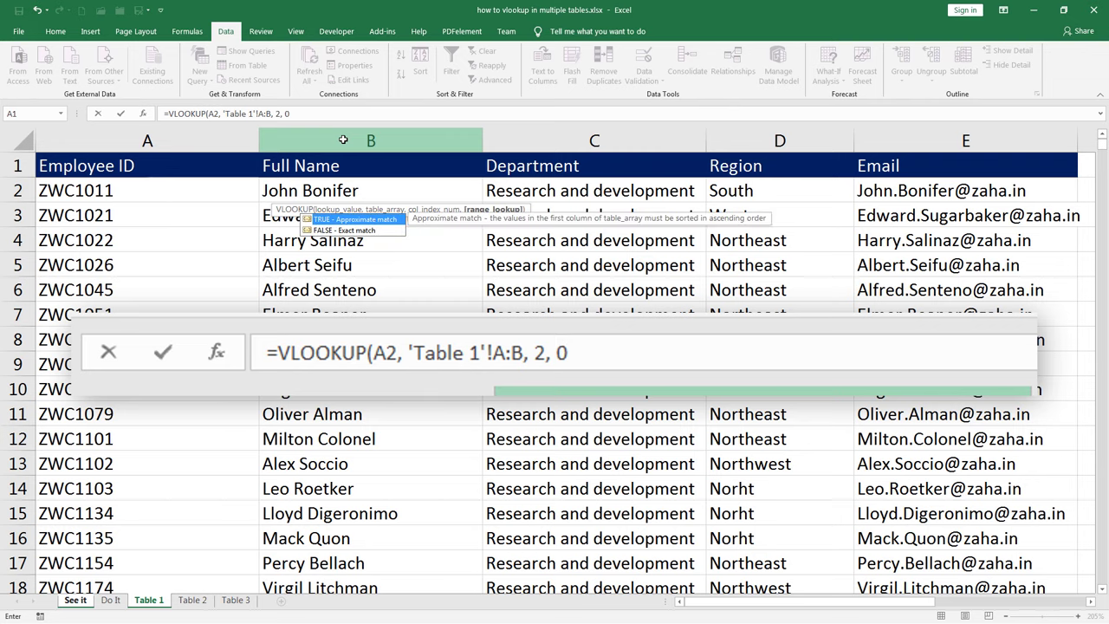
text())
key(Return)
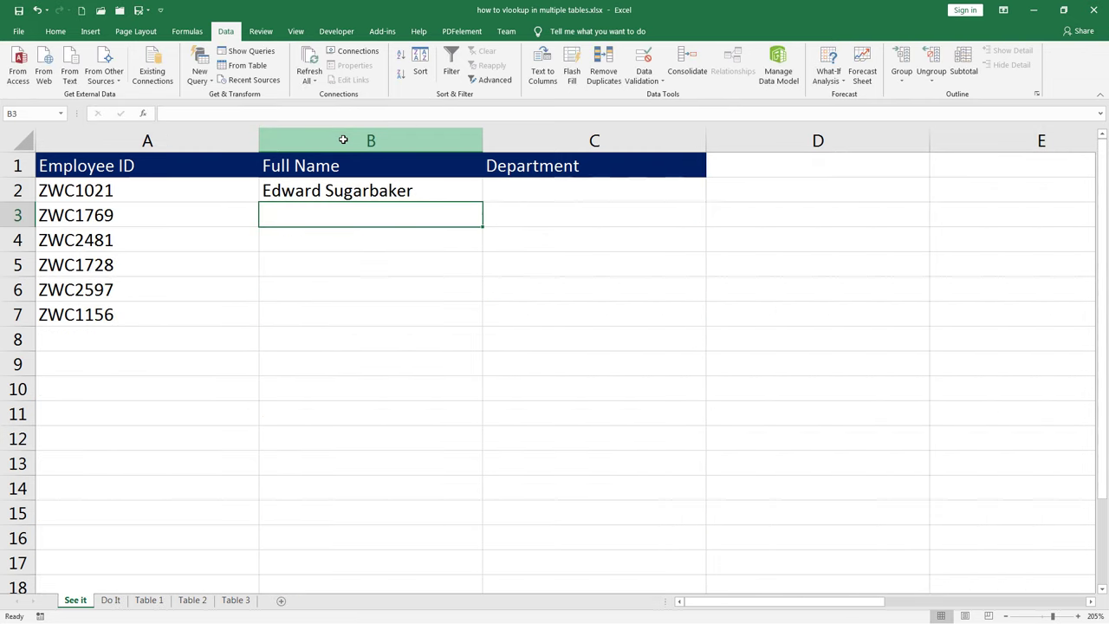
Fill B2's Table 1 VLOOKUP down to B7, giving one more name and #N/A elsewhere
click(382, 190)
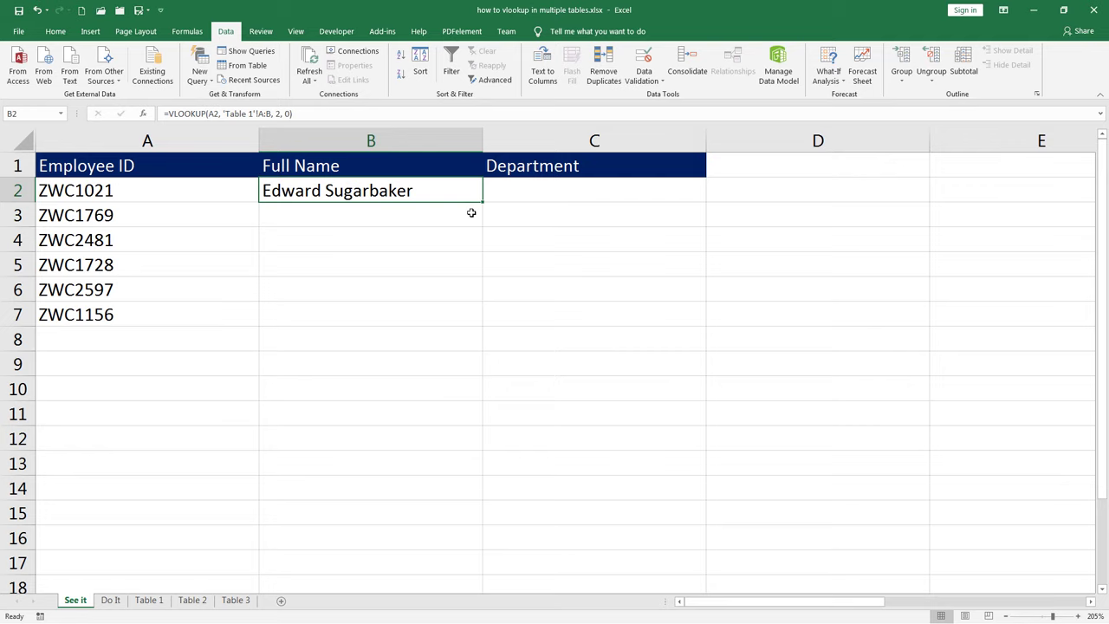
click(181, 195)
click(330, 192)
drag(205, 213, 200, 304)
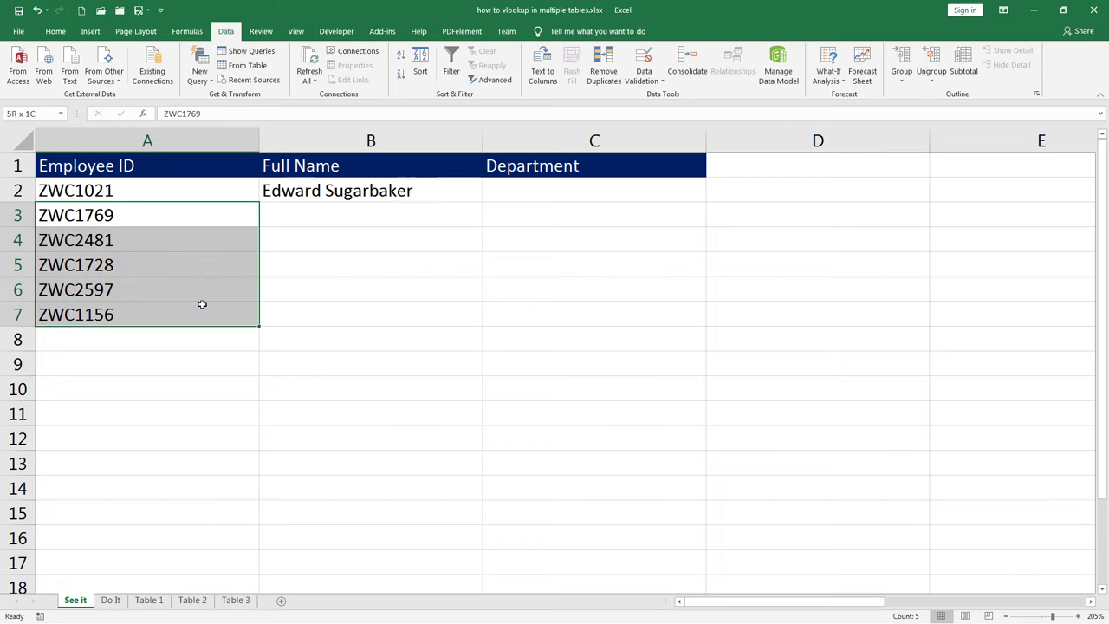
click(372, 216)
click(450, 191)
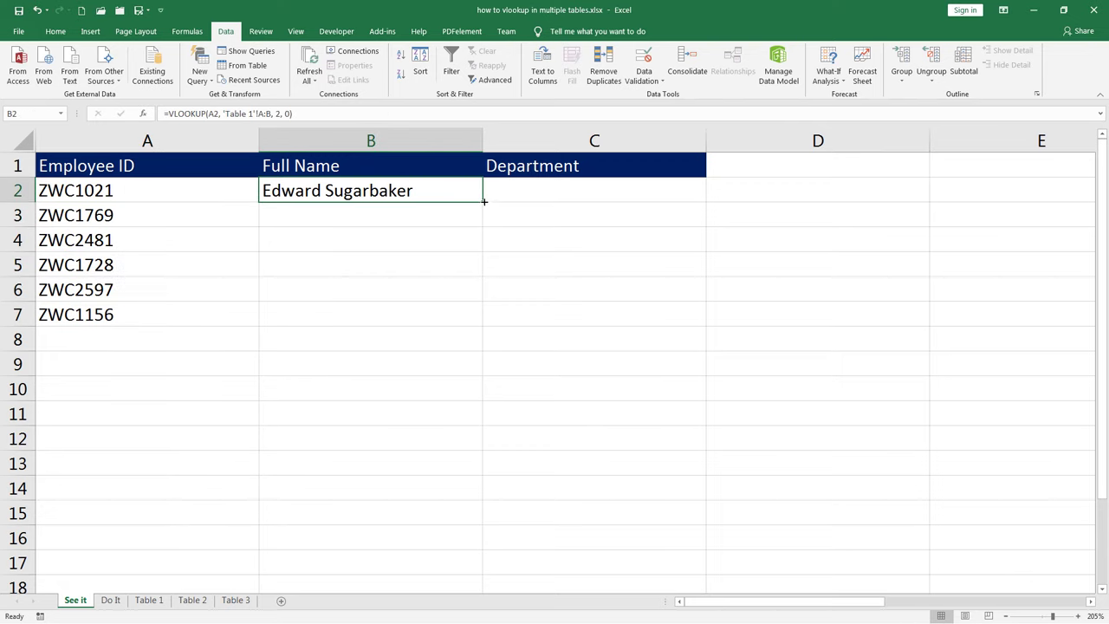
double_click(481, 201)
click(447, 353)
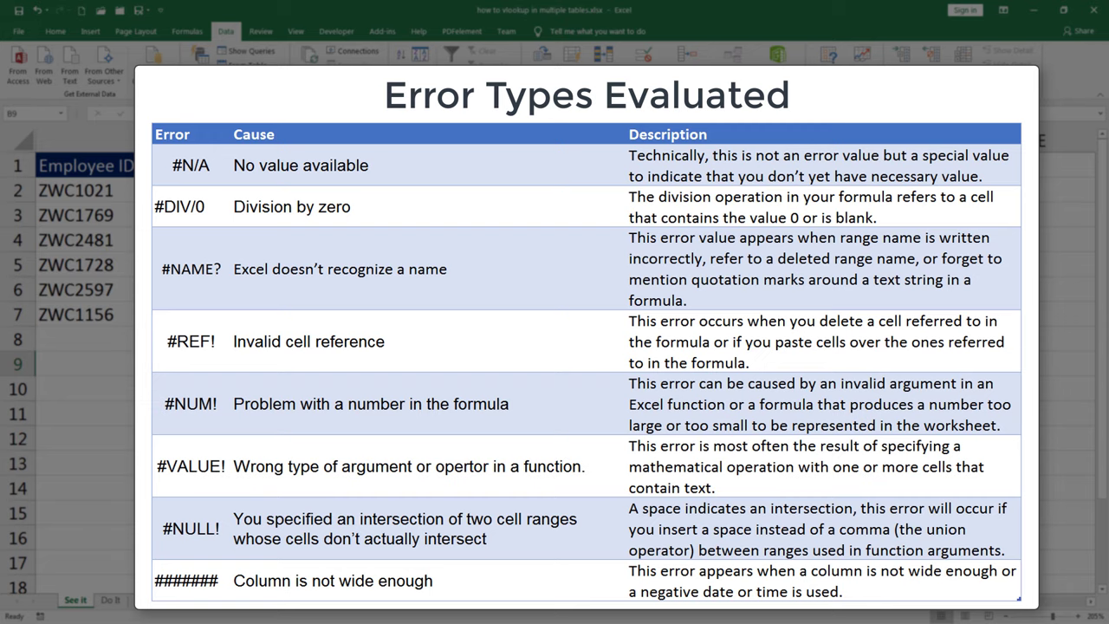
key(Up)
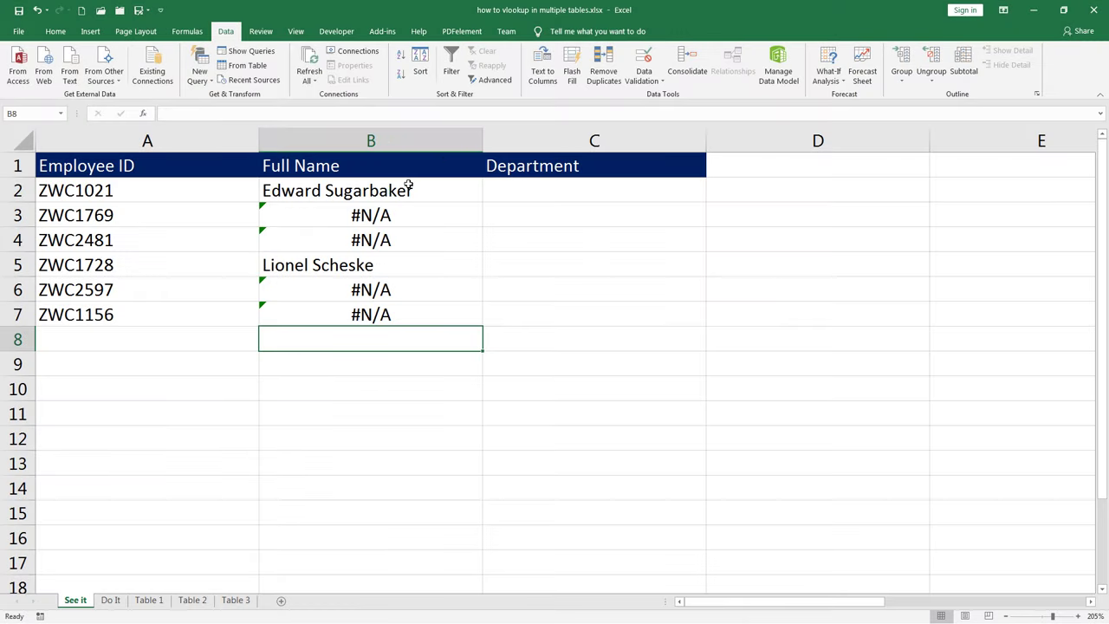
Clear the old lookup results from B2:B7
drag(408, 188, 418, 314)
key(Delete)
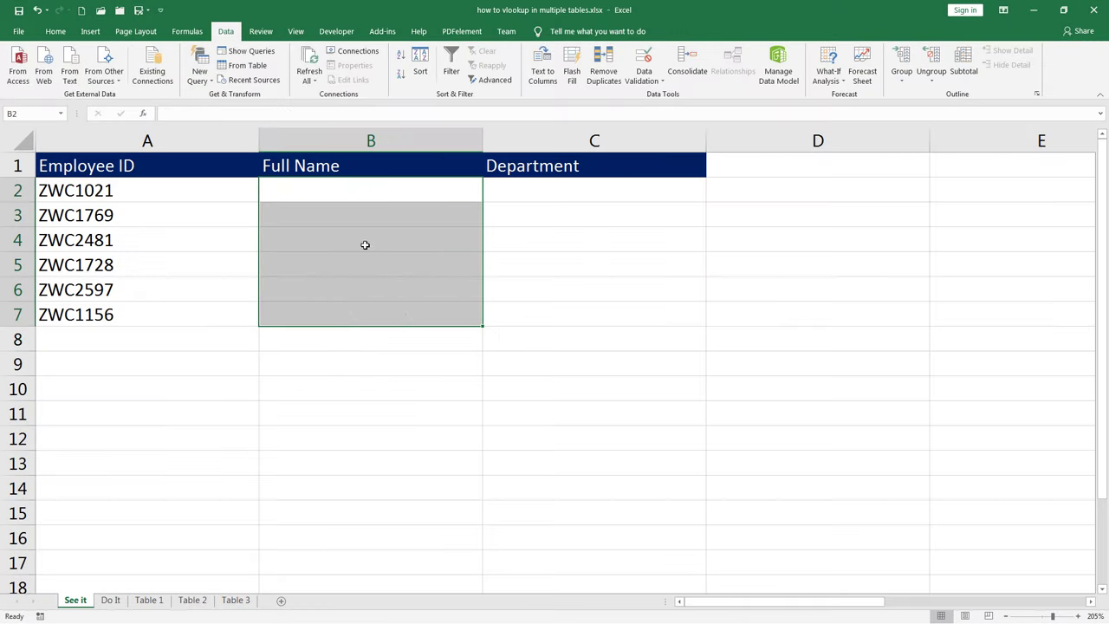
click(358, 188)
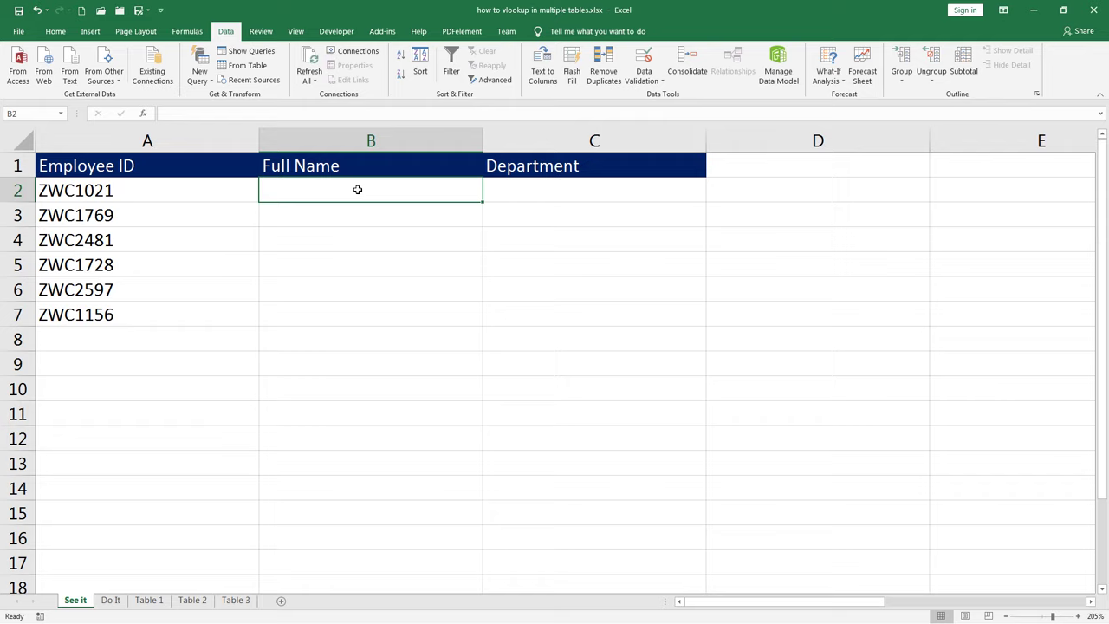
Enter =IFERROR(VLOOKUP(A2,'Table 1'!A:B,2,0),"not found") in B2
text(=i)
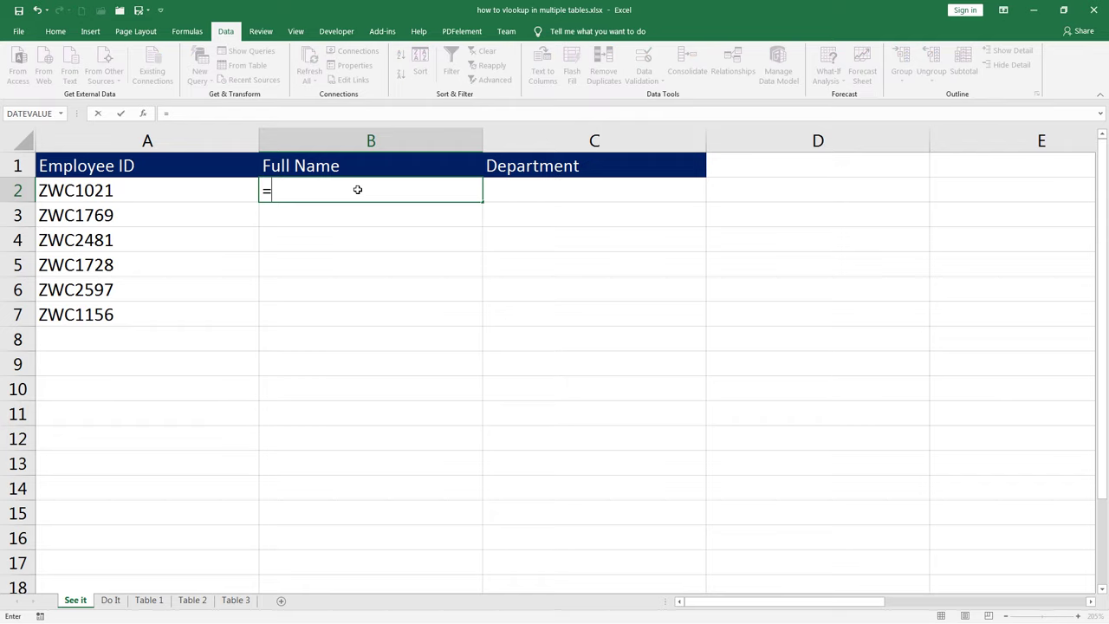
text(fe)
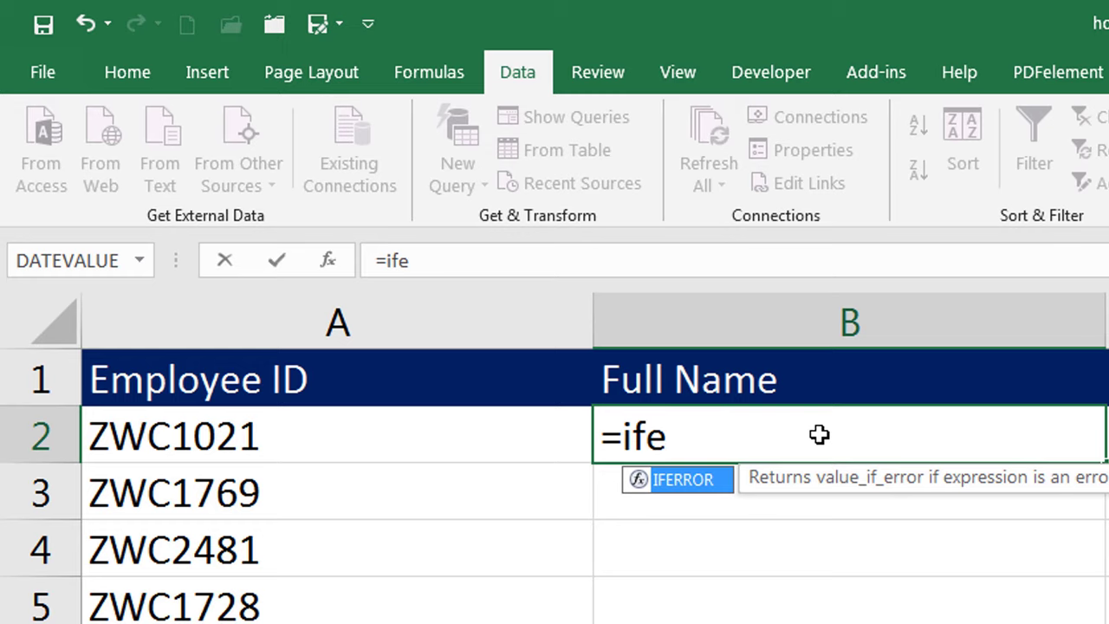
key(Tab)
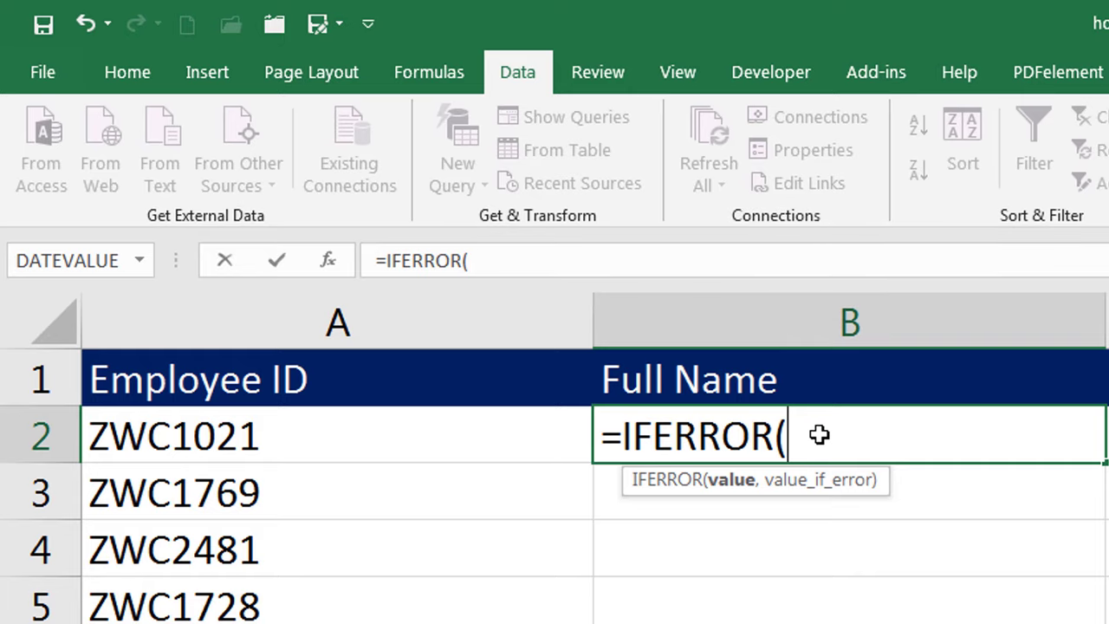
text(vl)
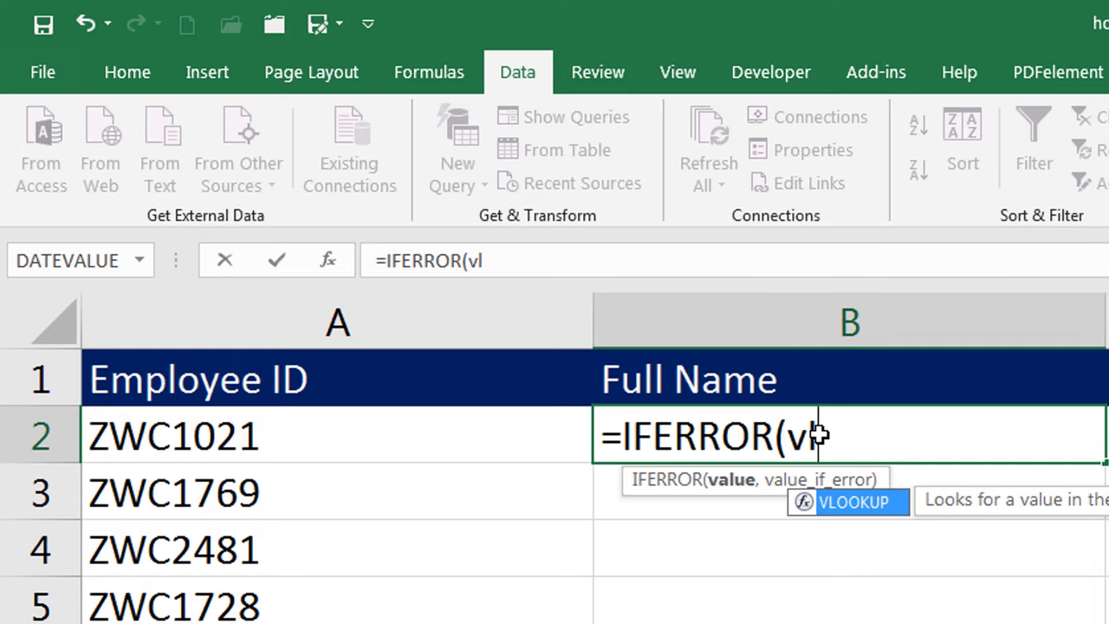
key(Tab)
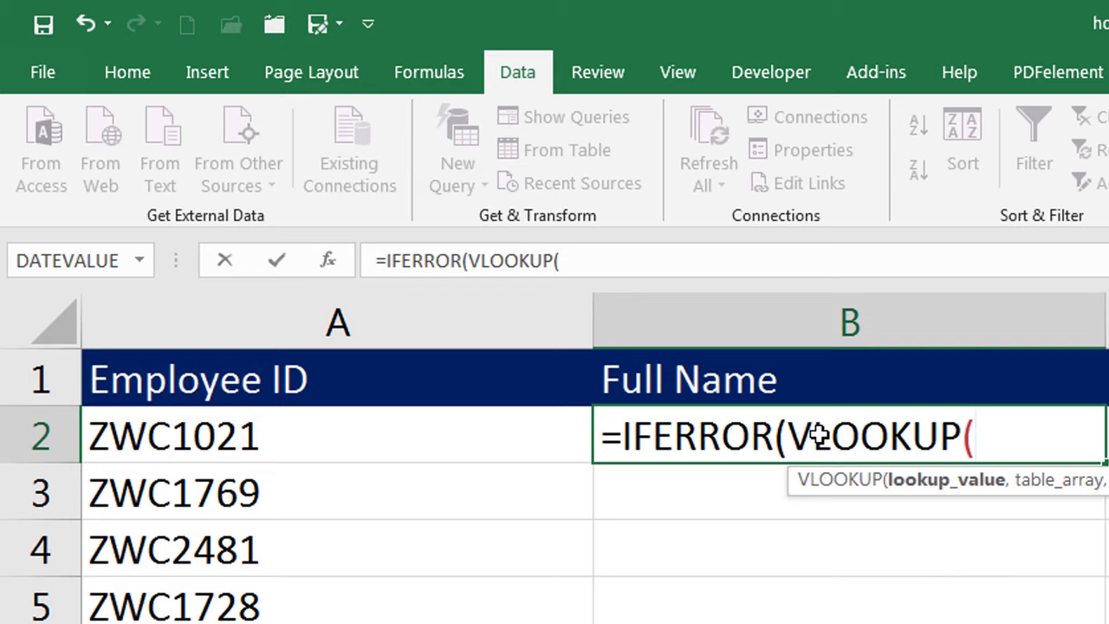
click(375, 428)
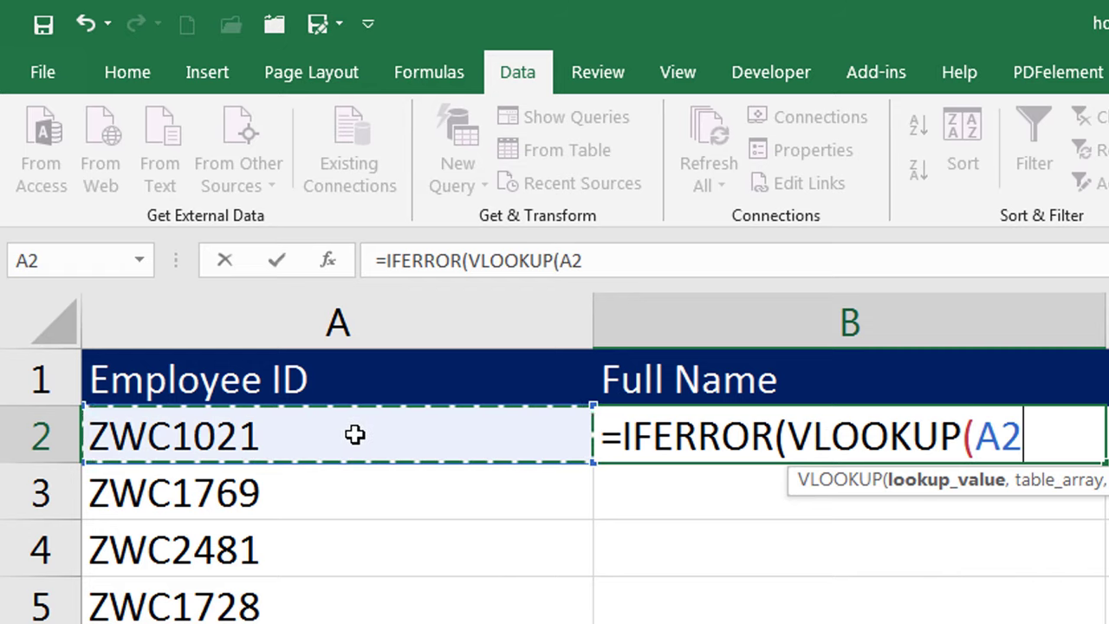
text(,)
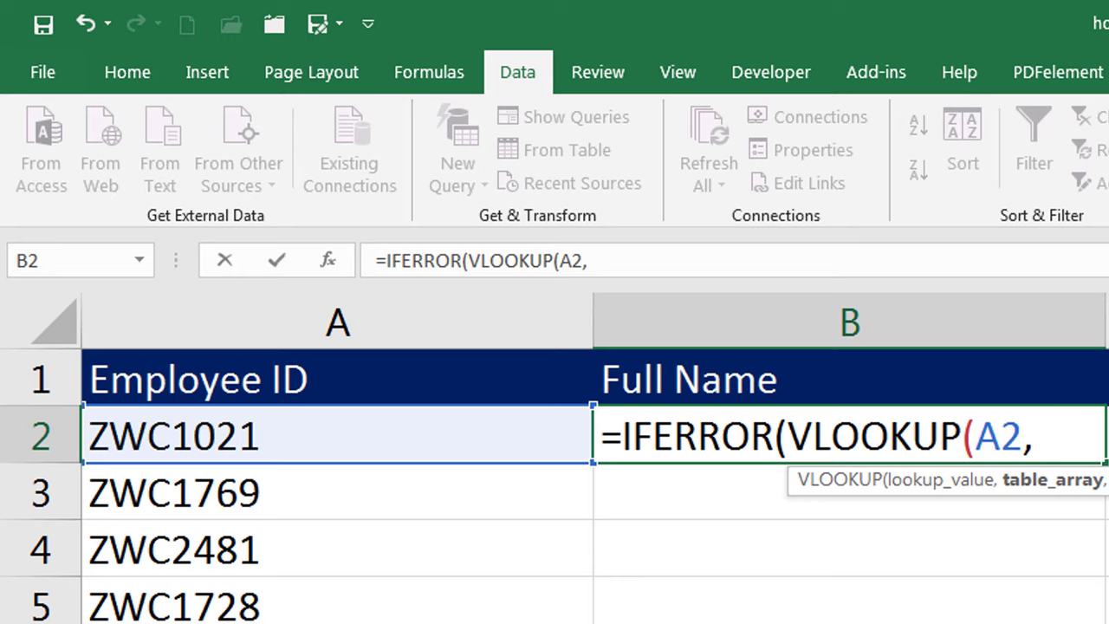
key(ctrl+Page_Down)
drag(339, 321, 416, 329)
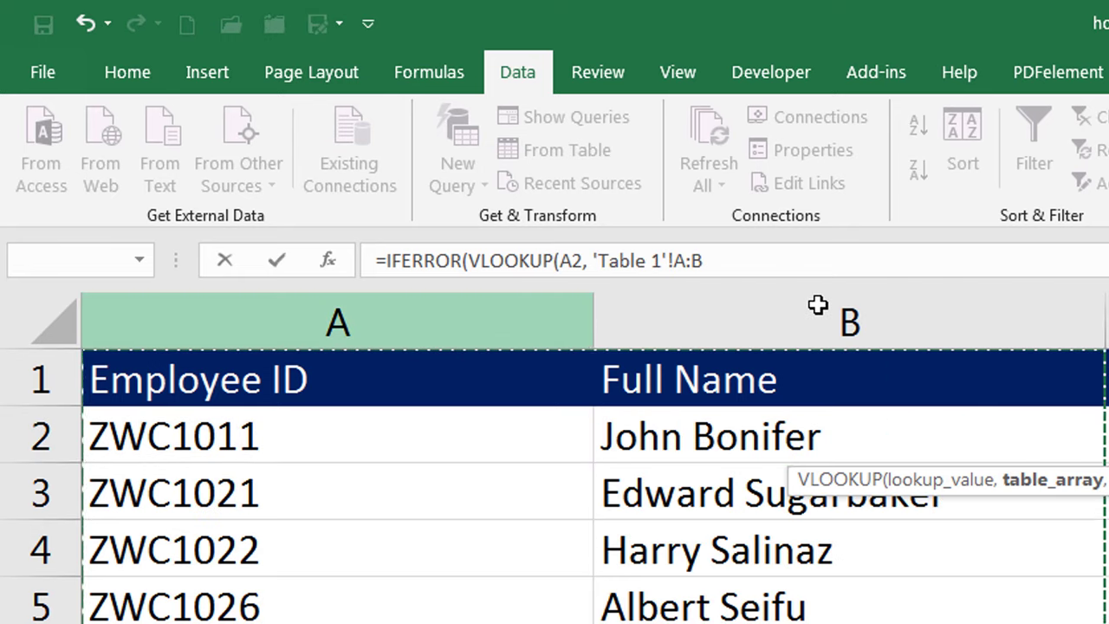
drag(817, 304, 818, 304)
text(,)
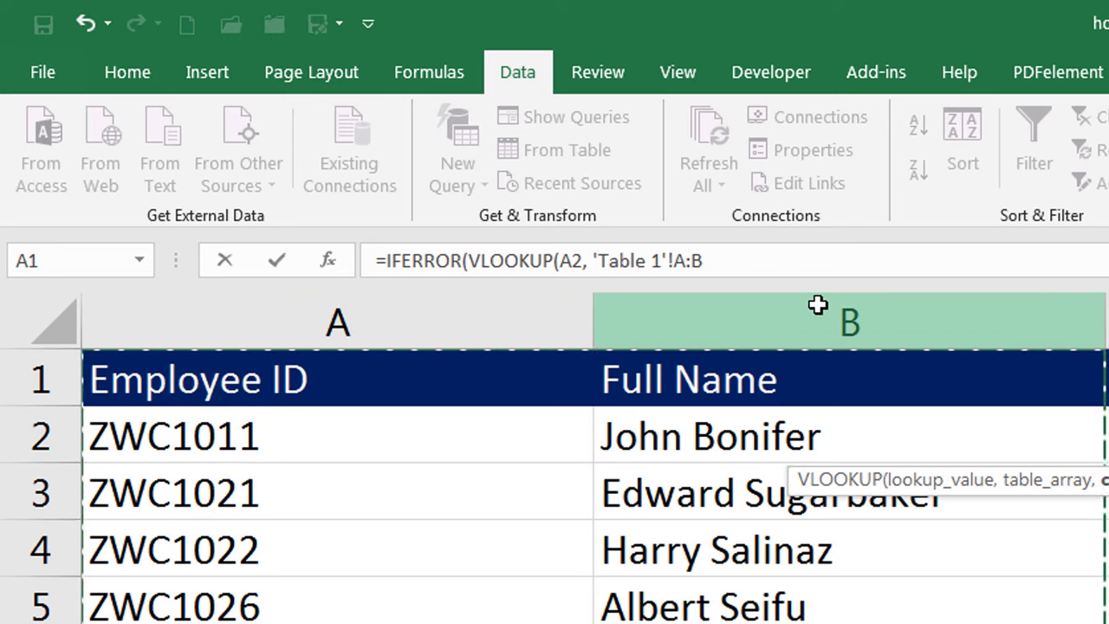
text(, 2,)
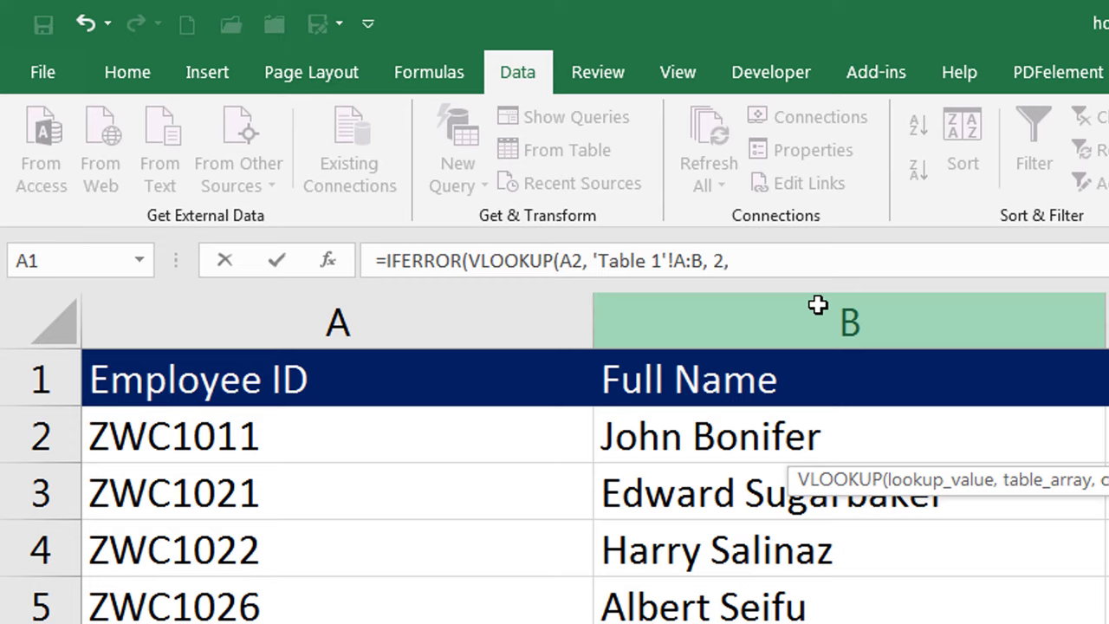
text( 0))
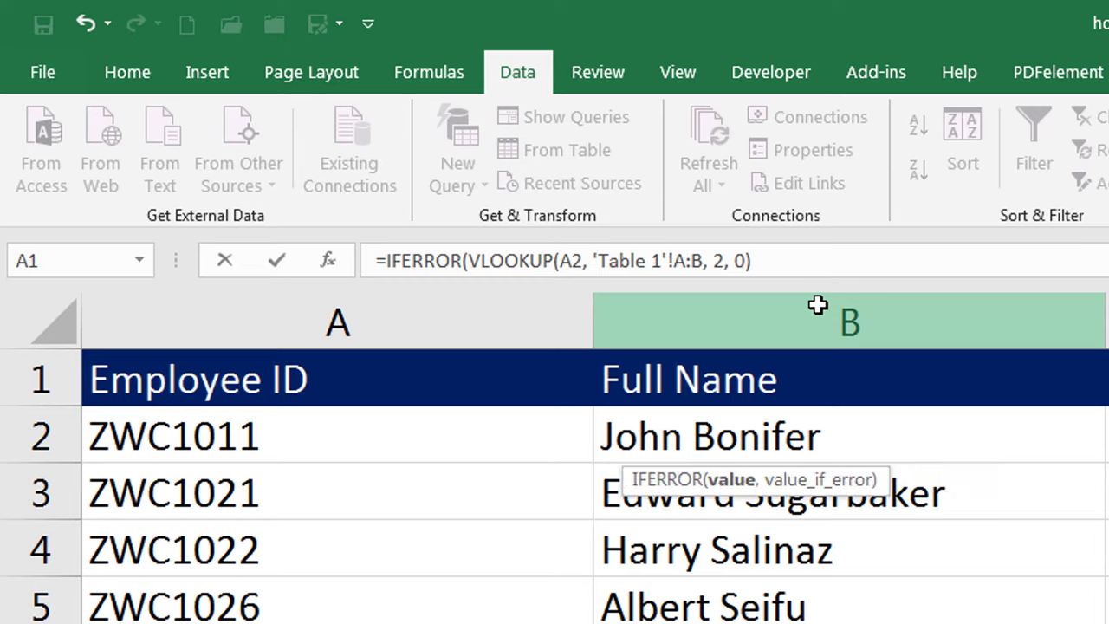
text(,)
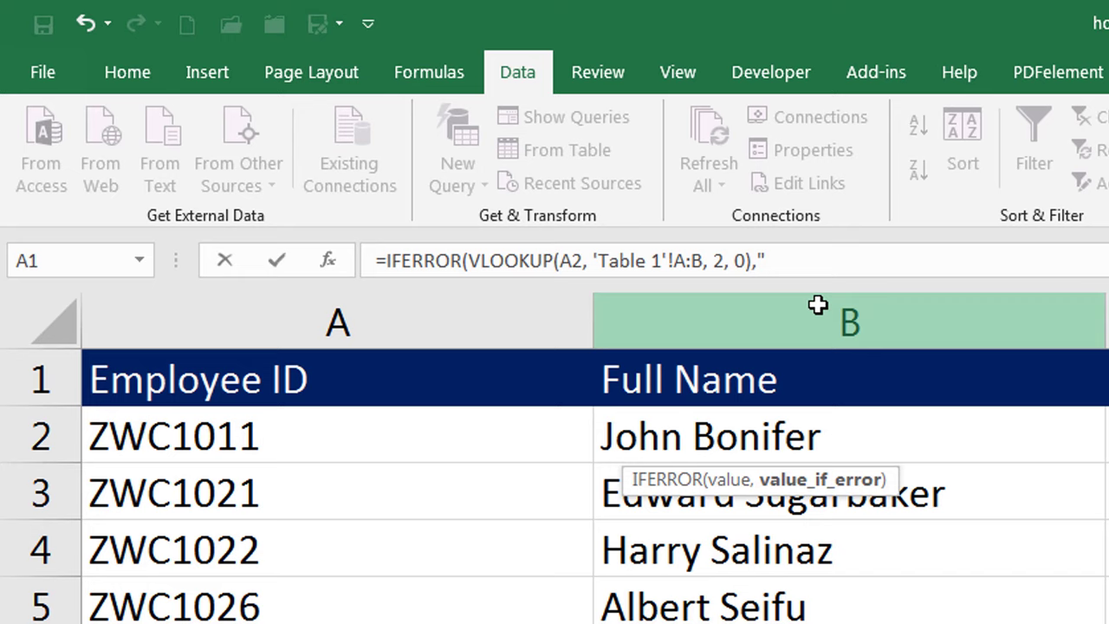
text(not found"))
key(Return)
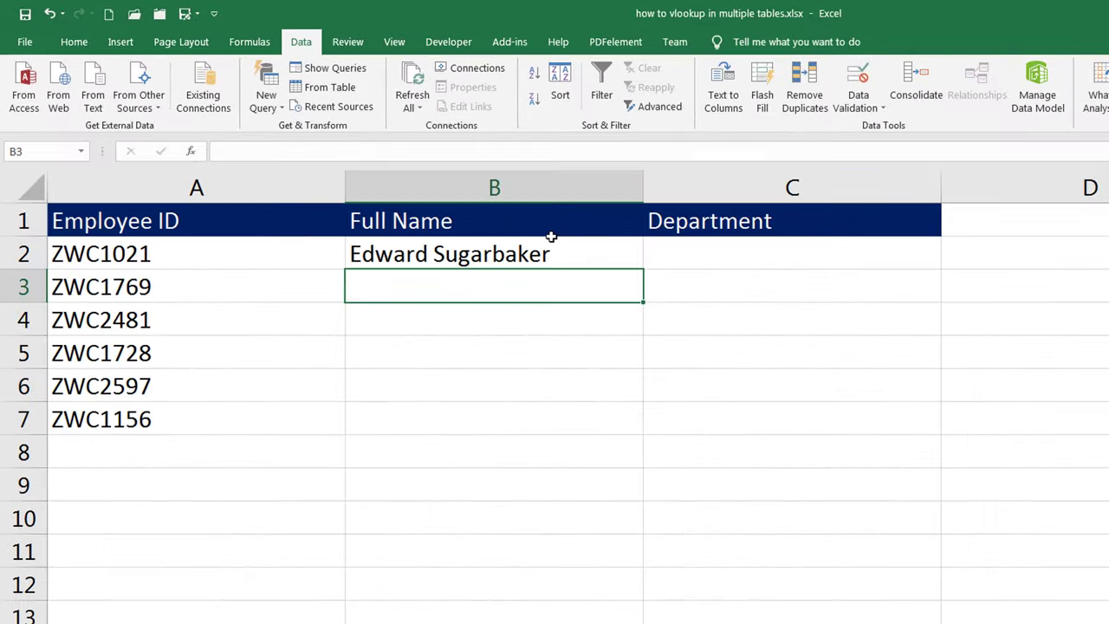
Fill B2's IFERROR lookup down through B7 and check the copied formula in B3
click(738, 326)
drag(644, 275, 639, 441)
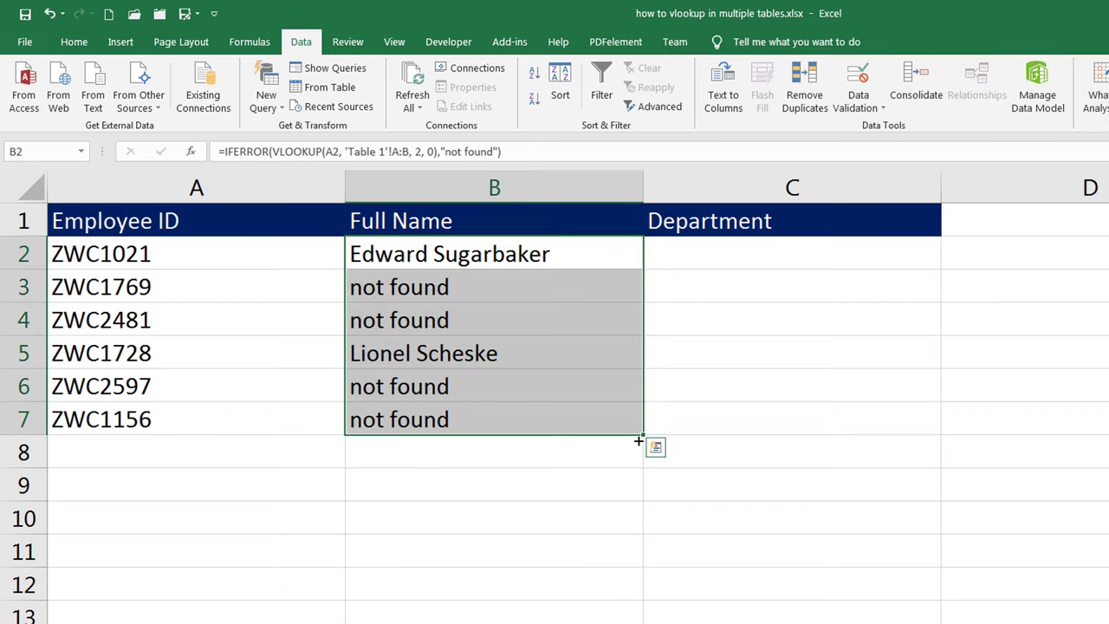
click(465, 287)
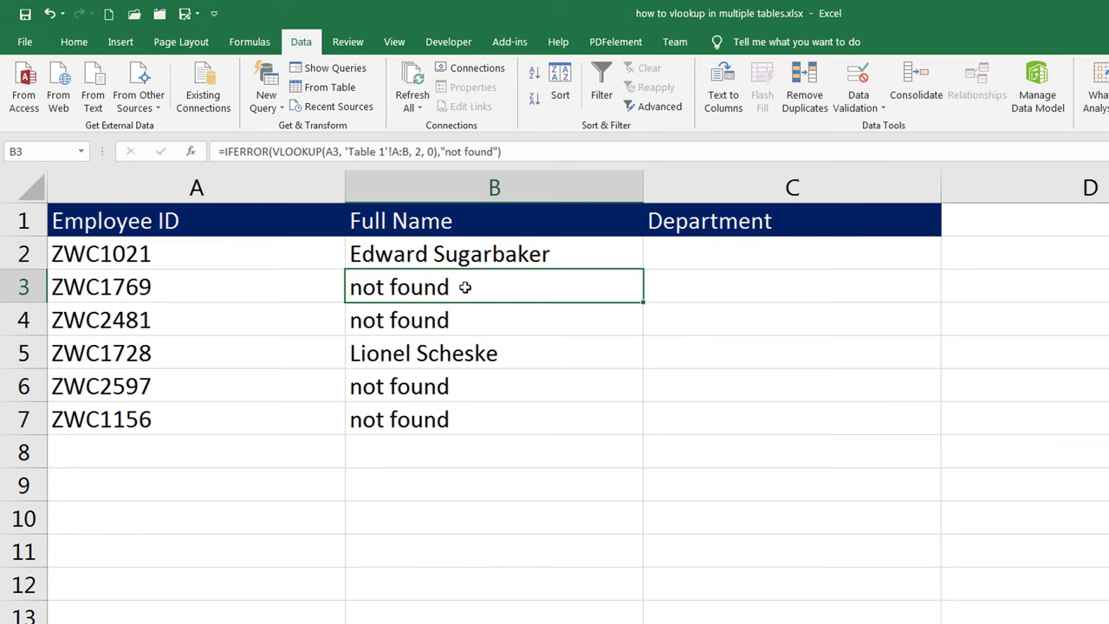
Inspect B3's formula, then move to B2 and open its formula for editing
click(559, 150)
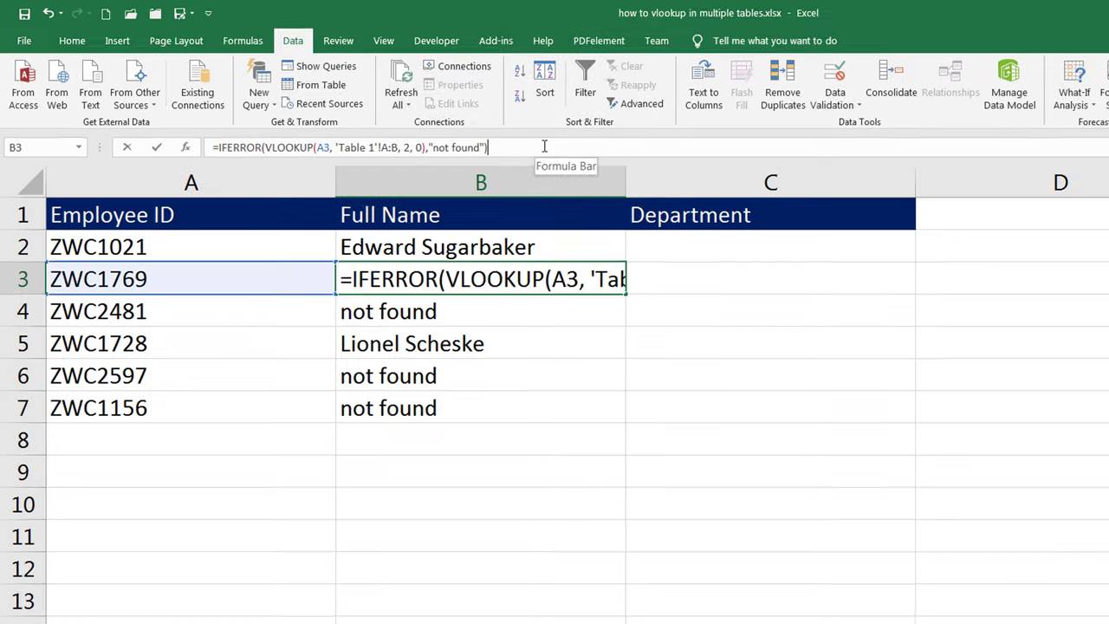
key(Escape)
key(Up)
click(538, 146)
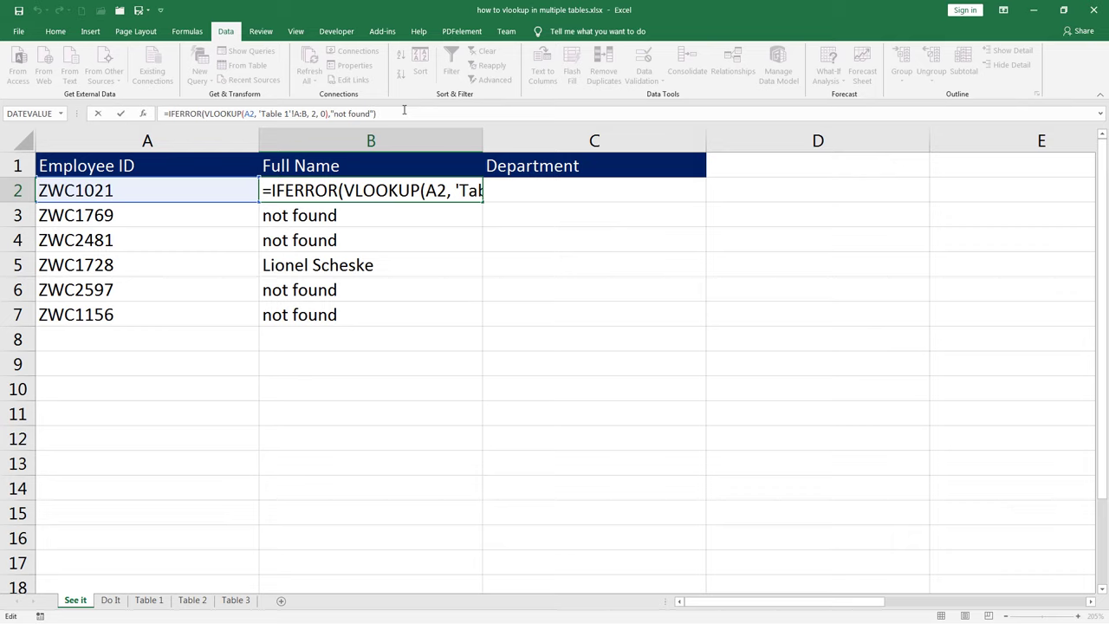
Swap the "not found" fallback for VLOOKUP(A2,'Table 2'!A:B,2,0)
click(404, 110)
key(BackSpace)
key(BackSpace)
key(BackSpace)
key(BackSpace)
key(BackSpace)
key(BackSpace)
key(BackSpace)
key(BackSpace)
key(BackSpace)
key(BackSpace)
key(BackSpace)
key(BackSpace)
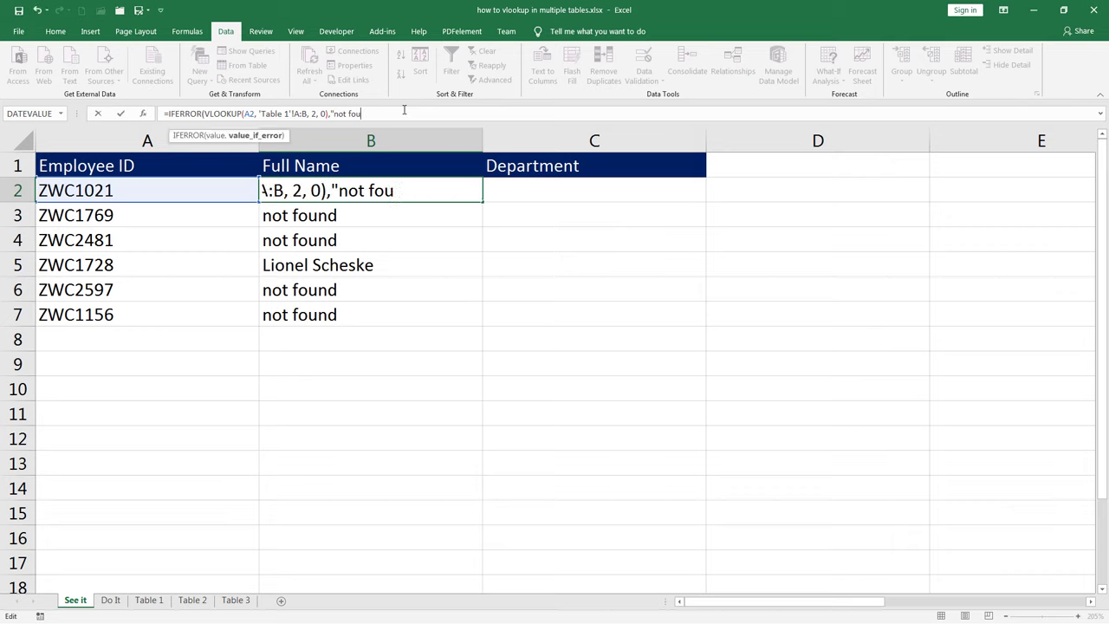
text(vl)
key(Tab)
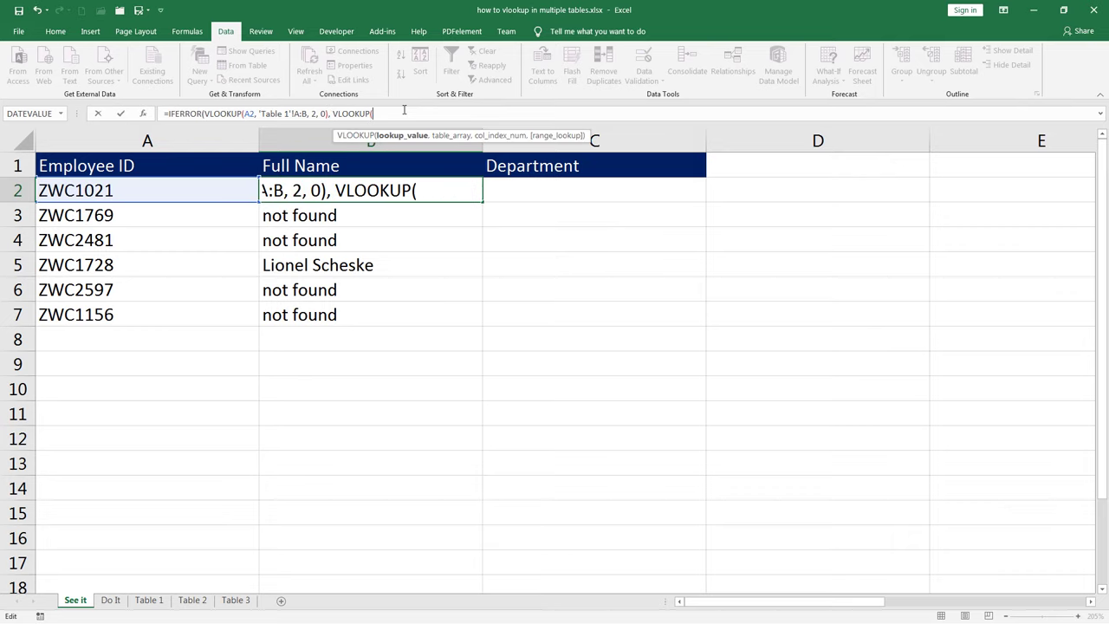
click(174, 189)
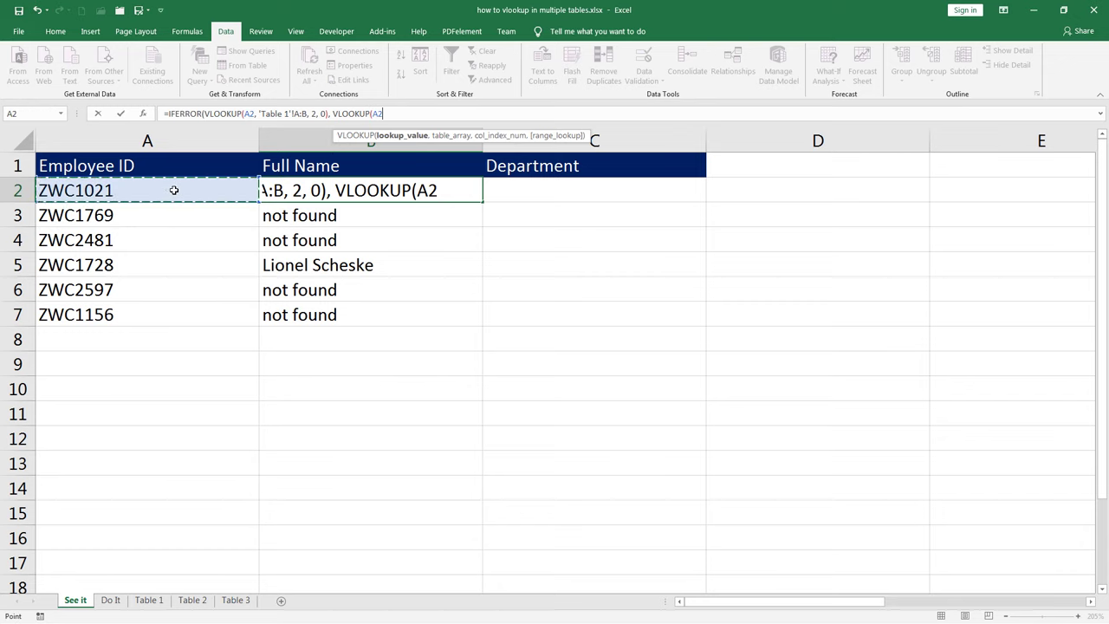
text(,)
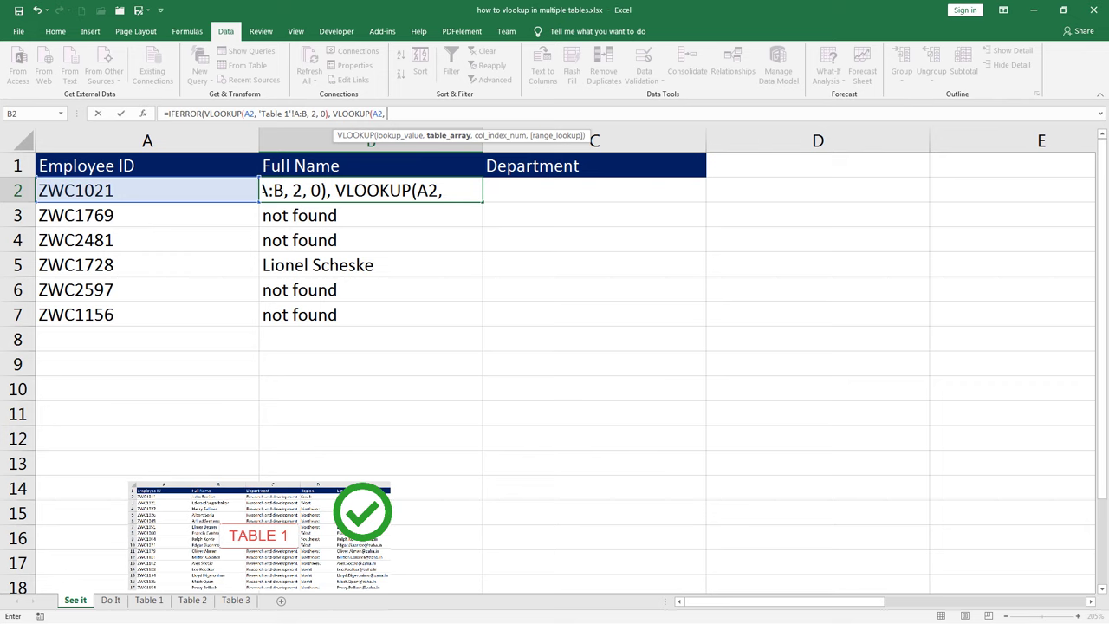
click(192, 600)
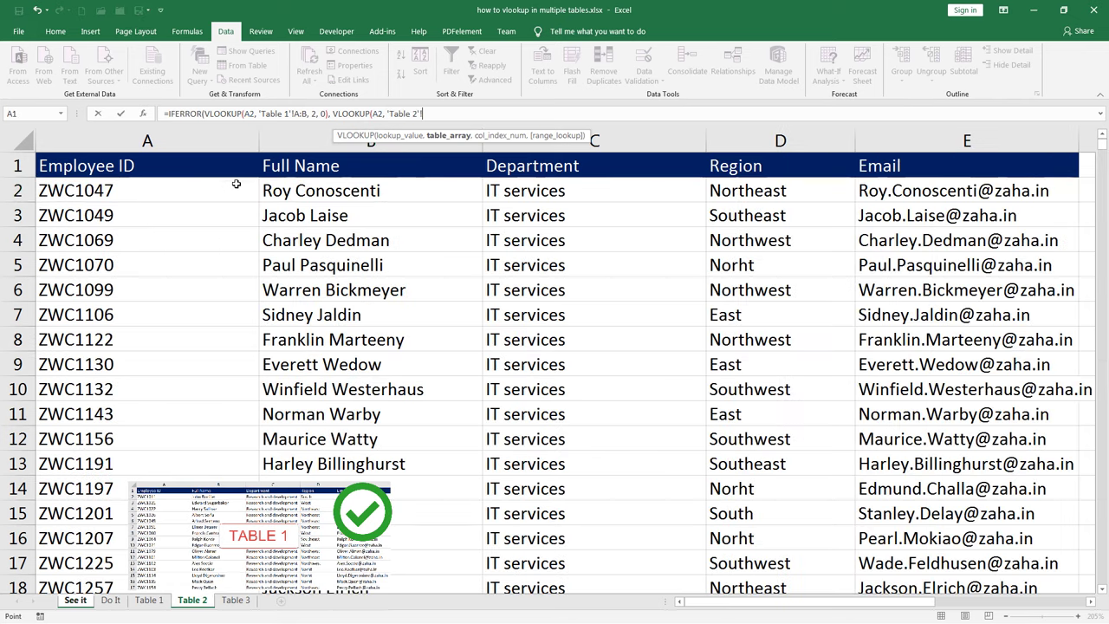
drag(217, 141, 299, 142)
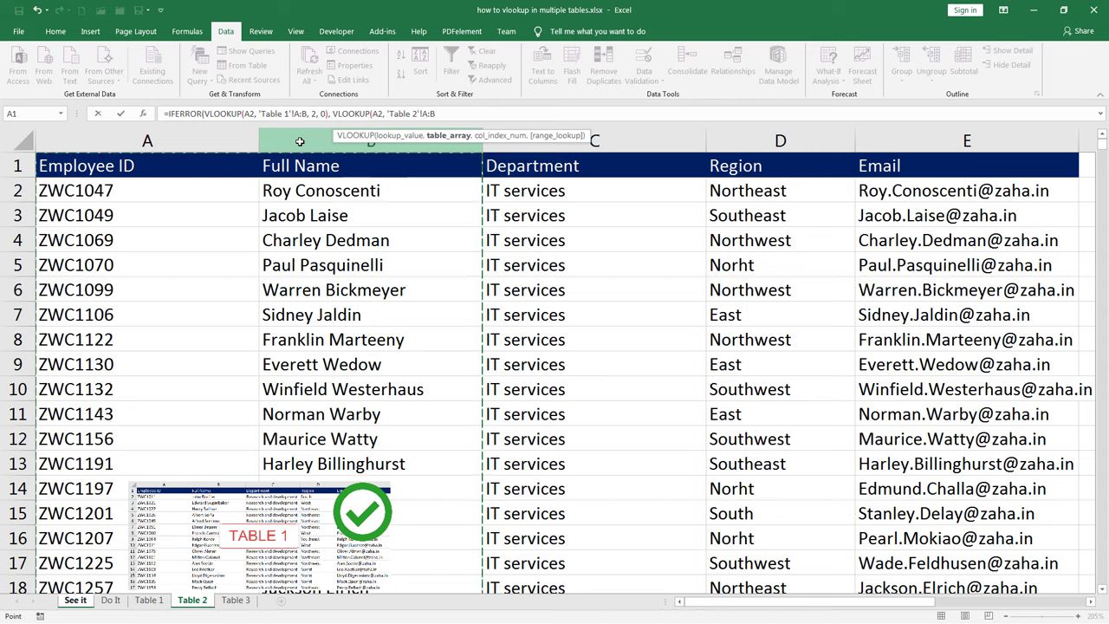
text(, )
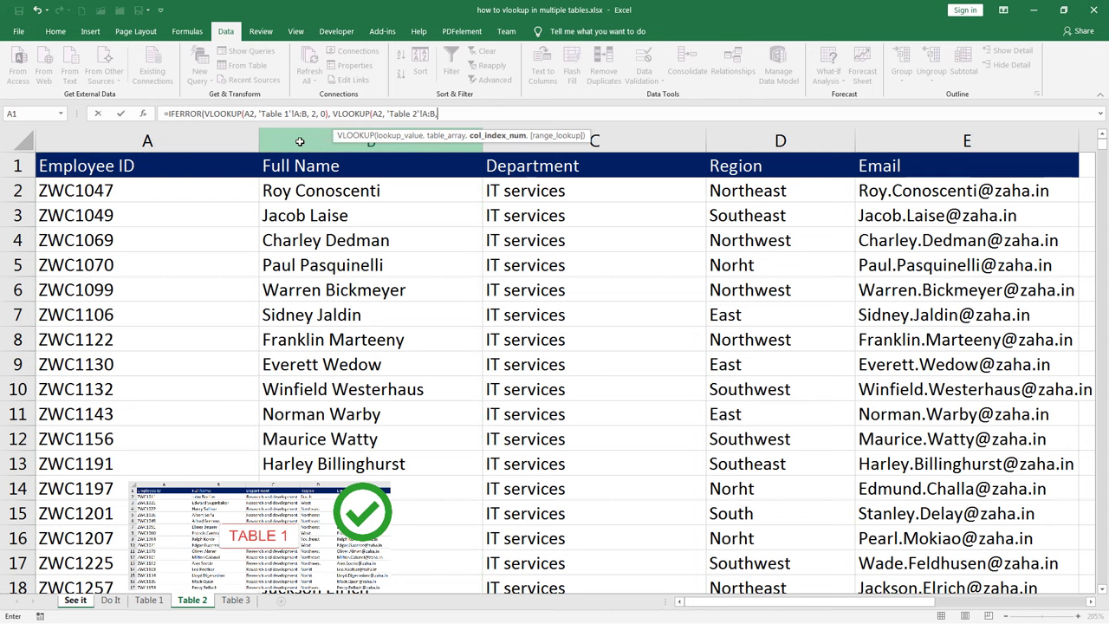
text(2, 0)
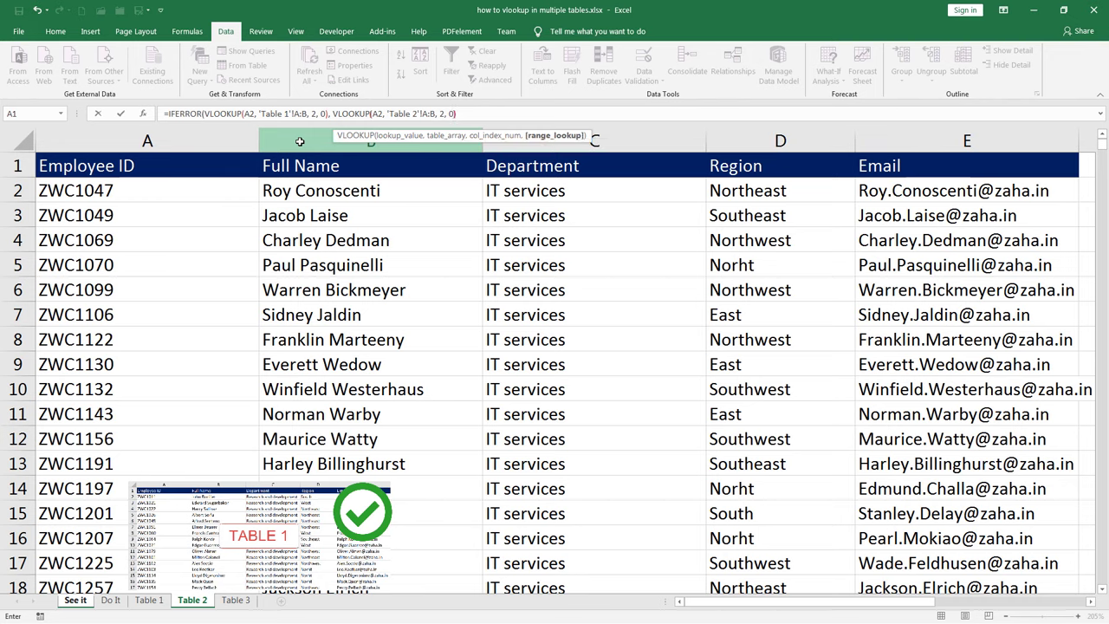
text())
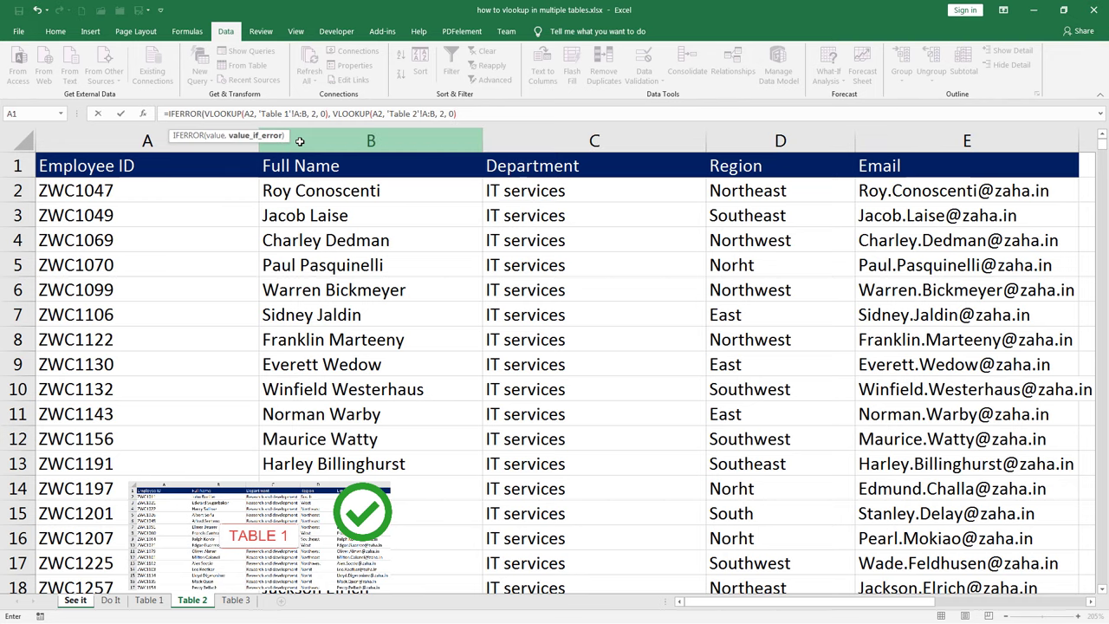
text())
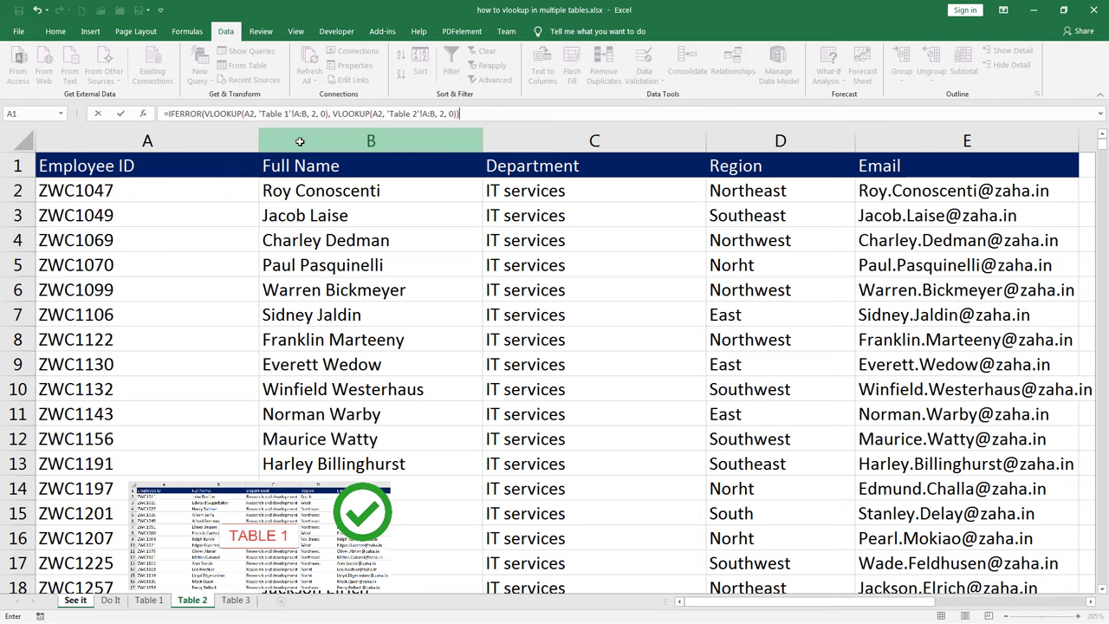
key(Return)
Fill the two-table lookup down to B7, check the #N/A cells B6 and B3, and select B2's formula text
drag(483, 202, 478, 327)
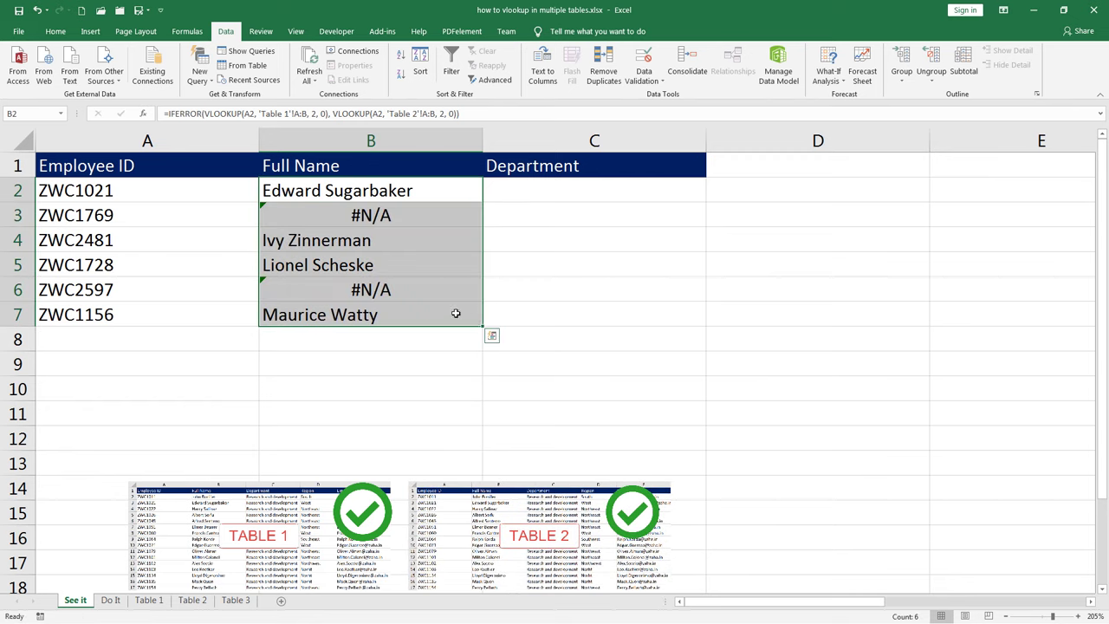
click(261, 289)
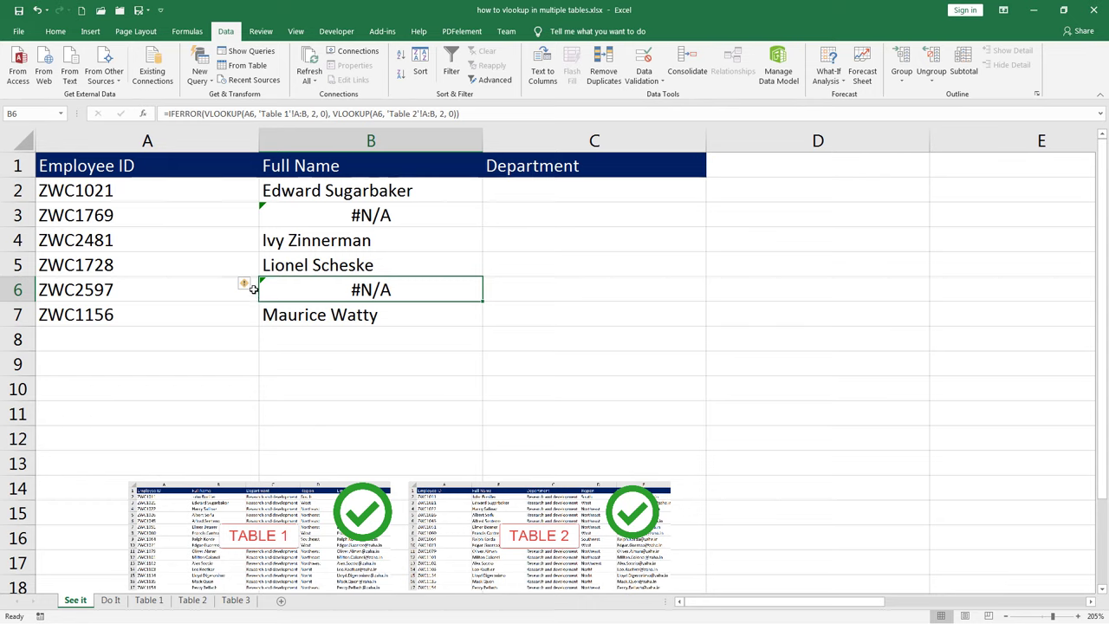
click(355, 224)
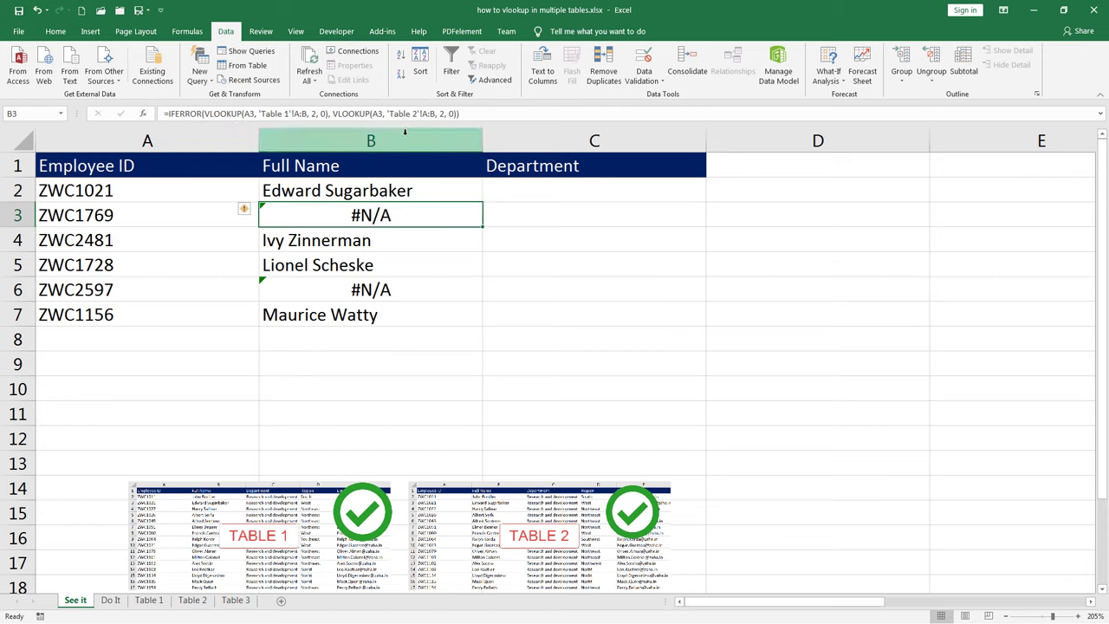
drag(380, 191, 371, 319)
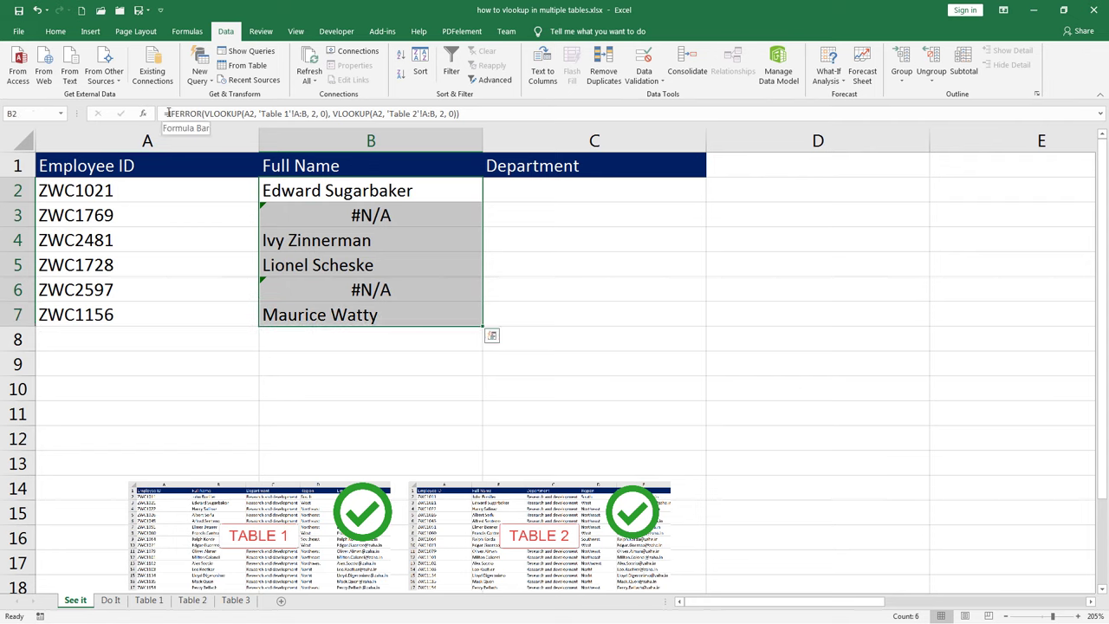
drag(169, 114, 491, 108)
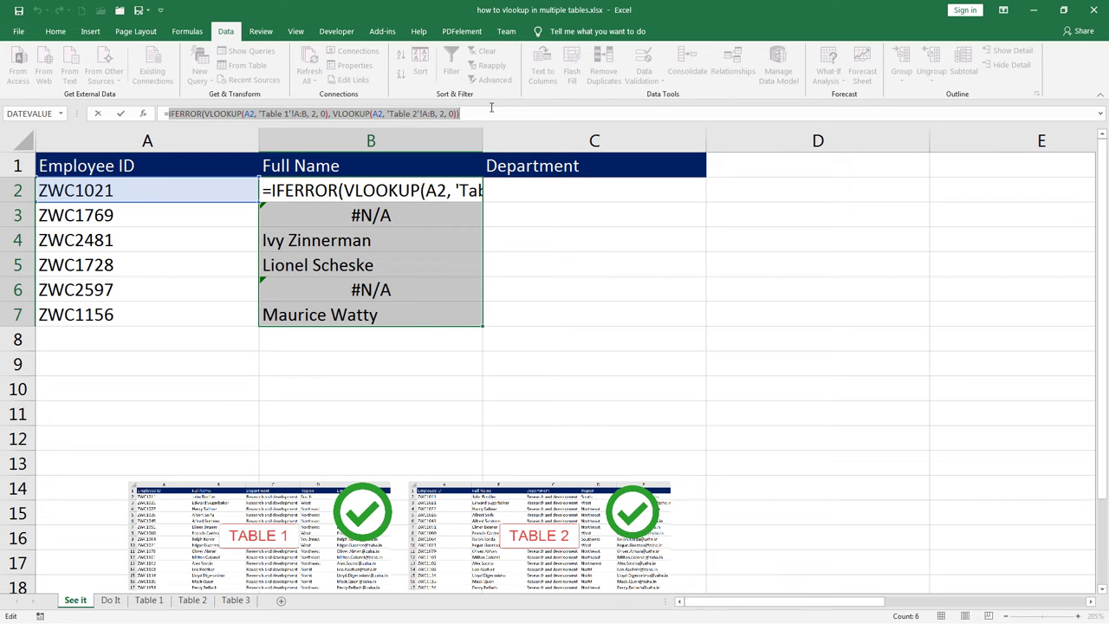
Cut B2's formula after the equals sign and paste it inside a new IFERROR(
drag(486, 109, 172, 117)
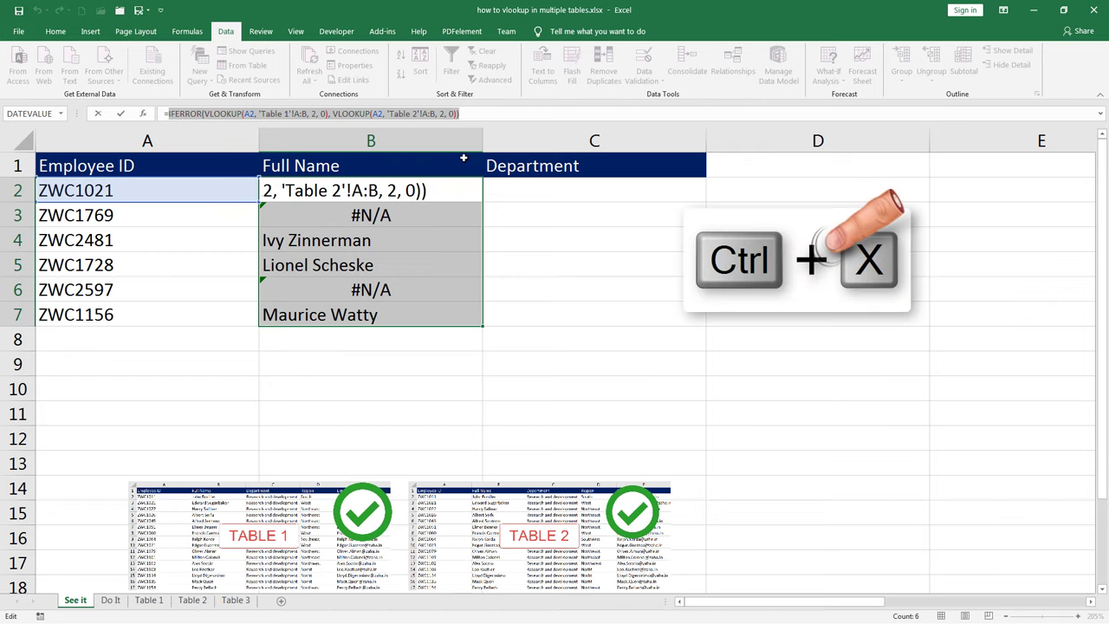
key(ctrl+x)
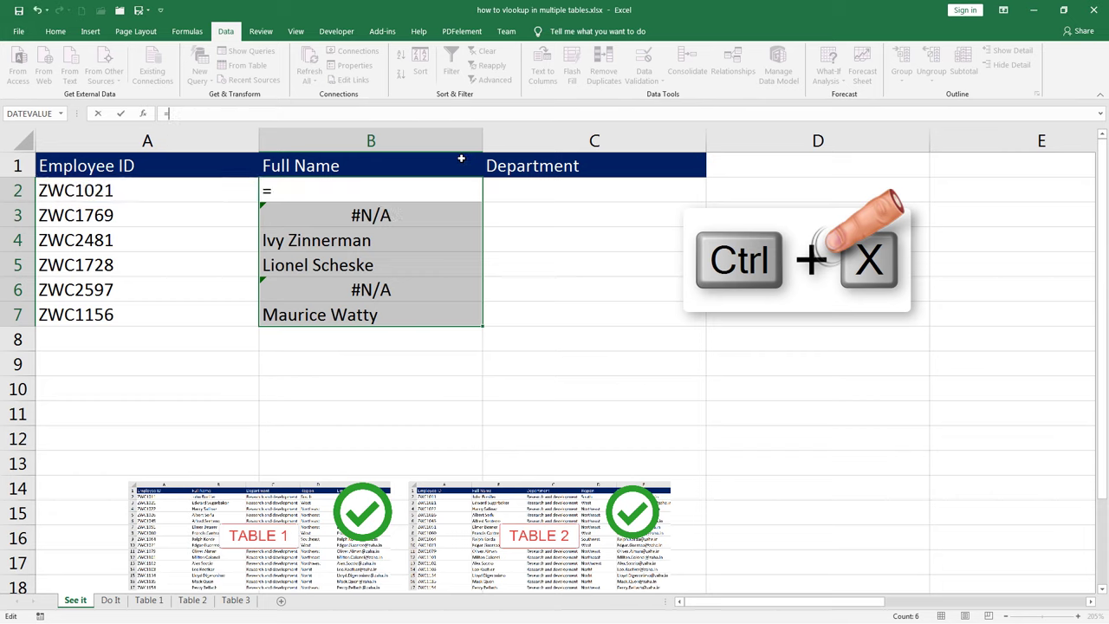
text(if)
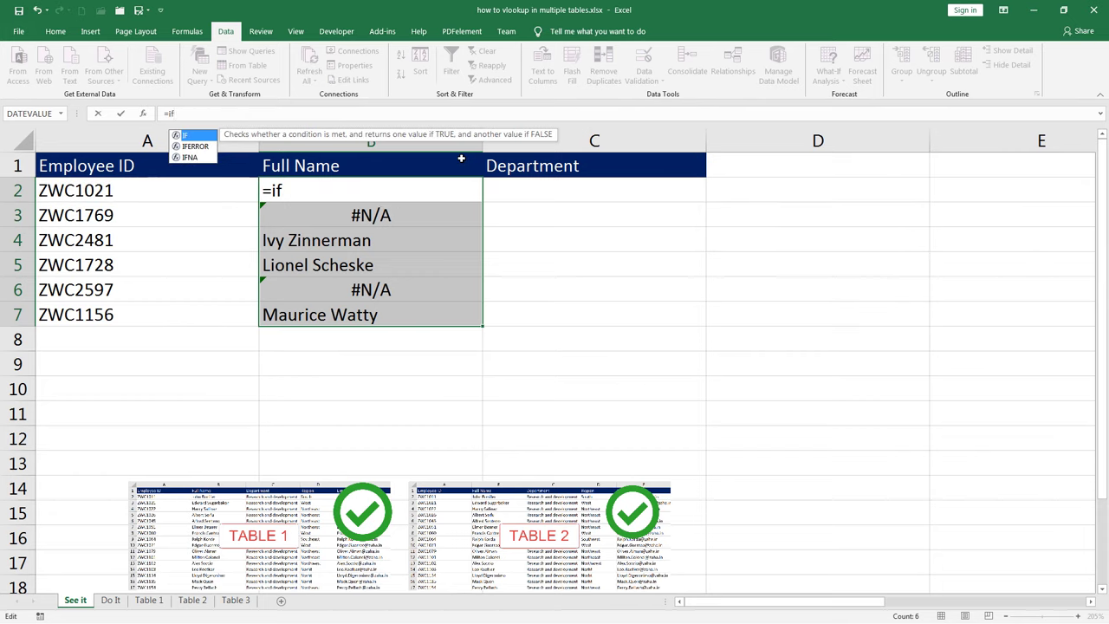
text(e)
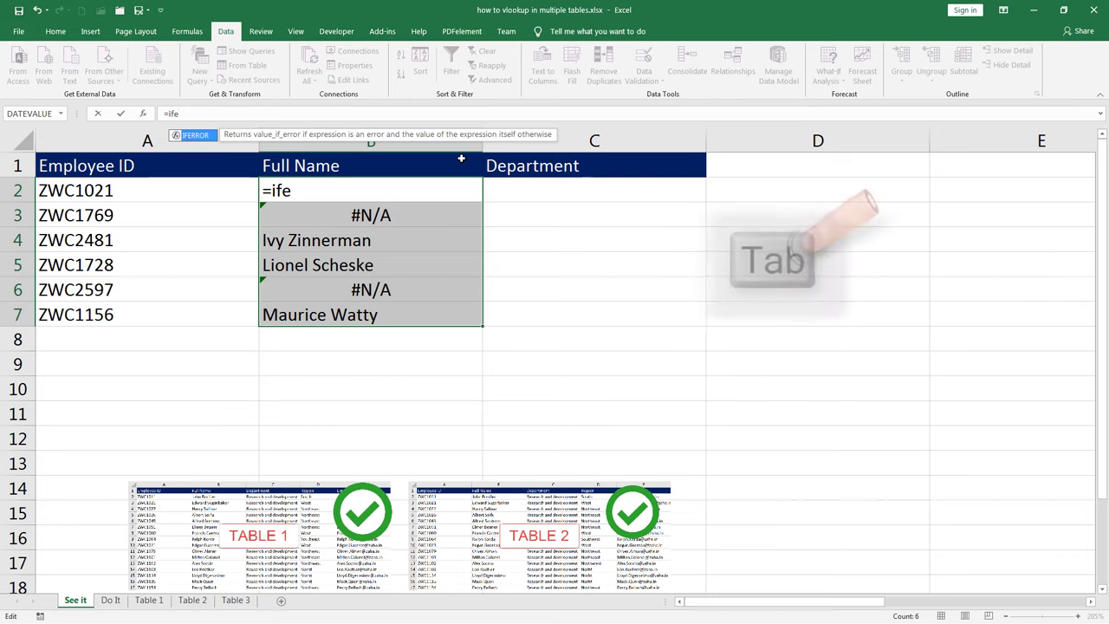
key(Tab)
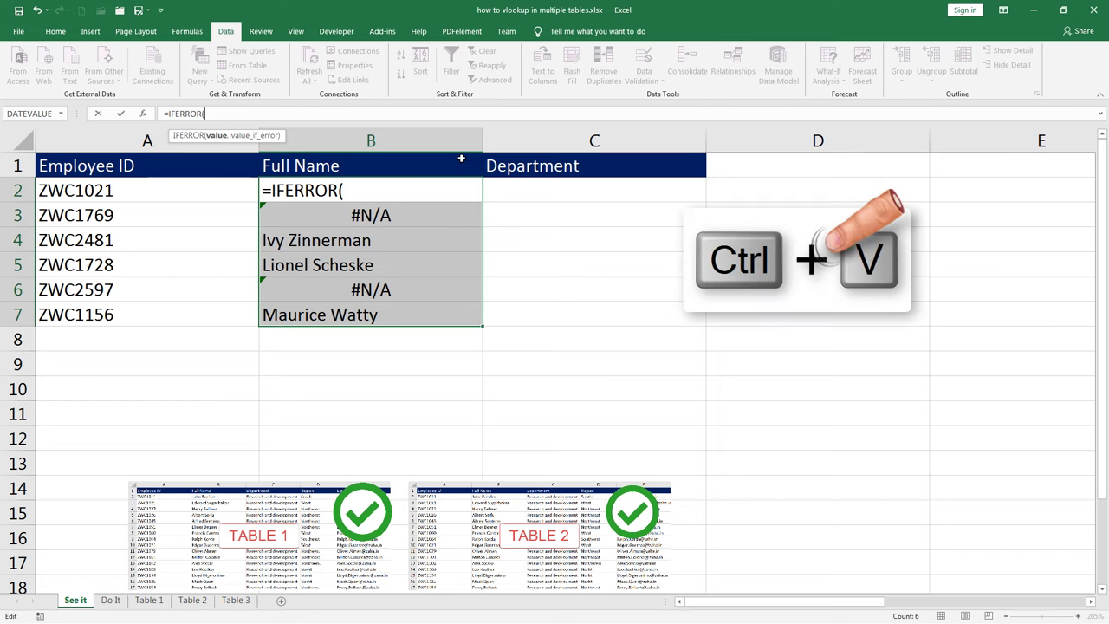
key(ctrl+v)
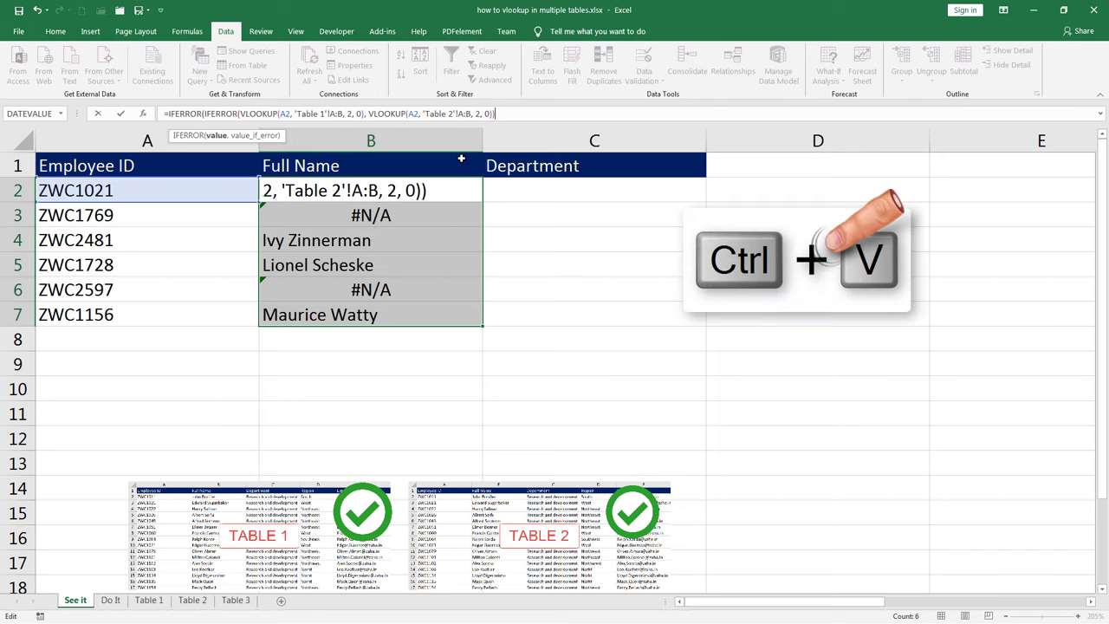
Add VLOOKUP(A2,'Table 3'!A:B,2,0) as B2's final fallback and commit with Ctrl+Enter
text(,)
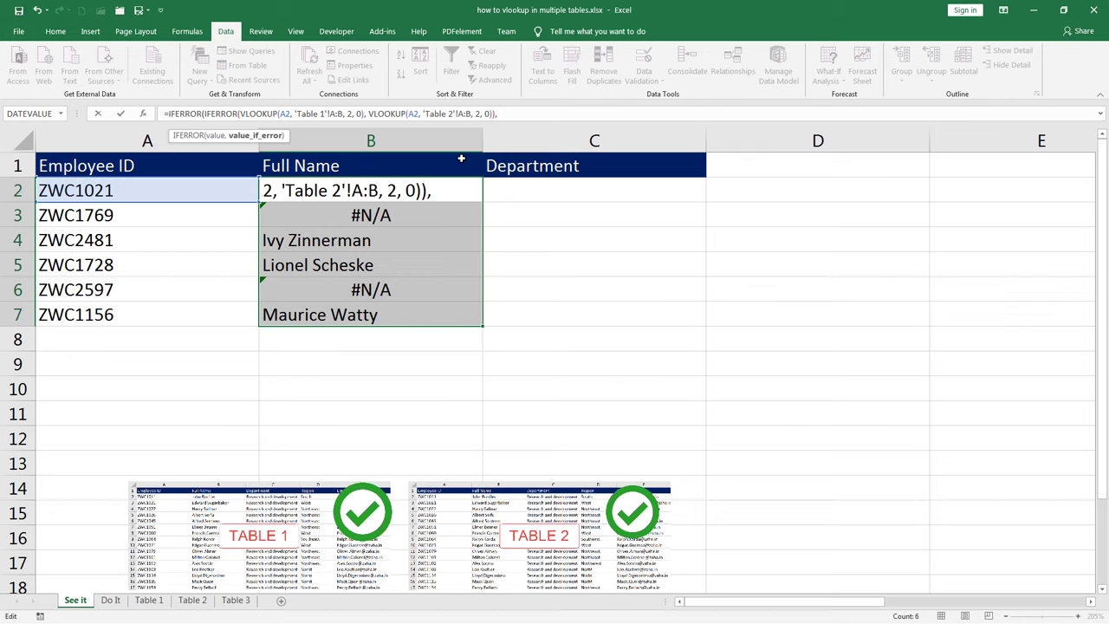
text(vl)
key(BackSpace)
key(BackSpace)
text(vl)
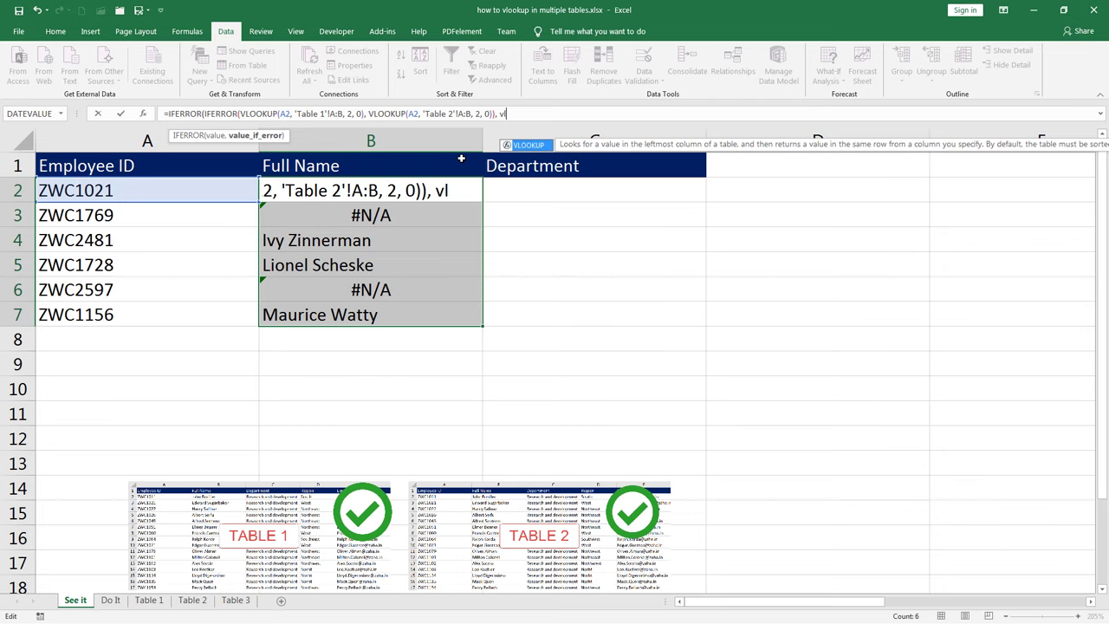
key(Tab)
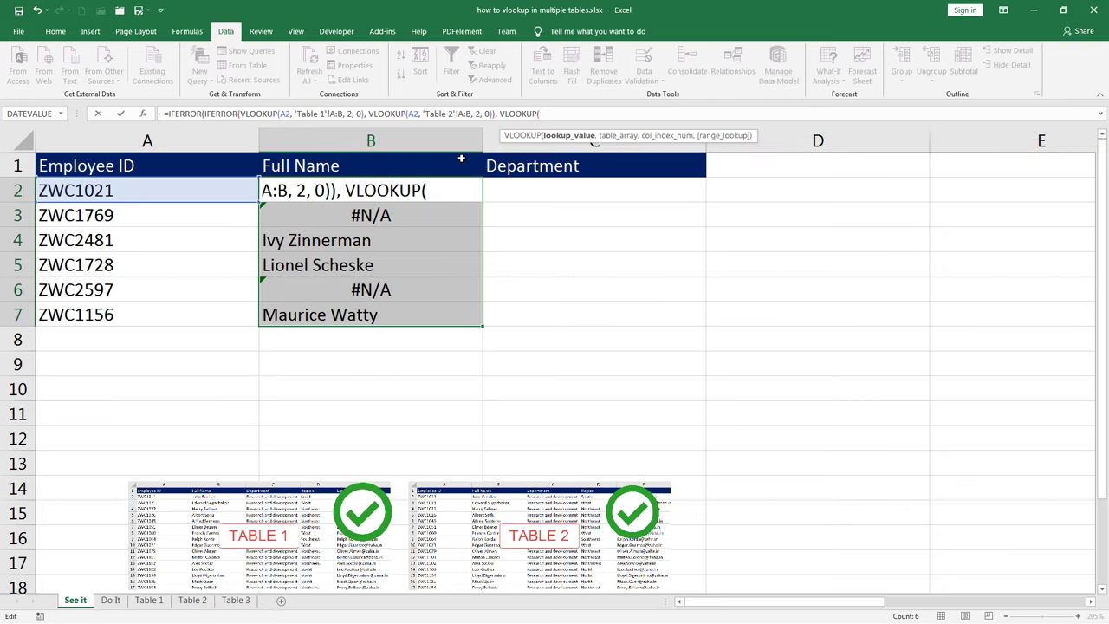
click(147, 193)
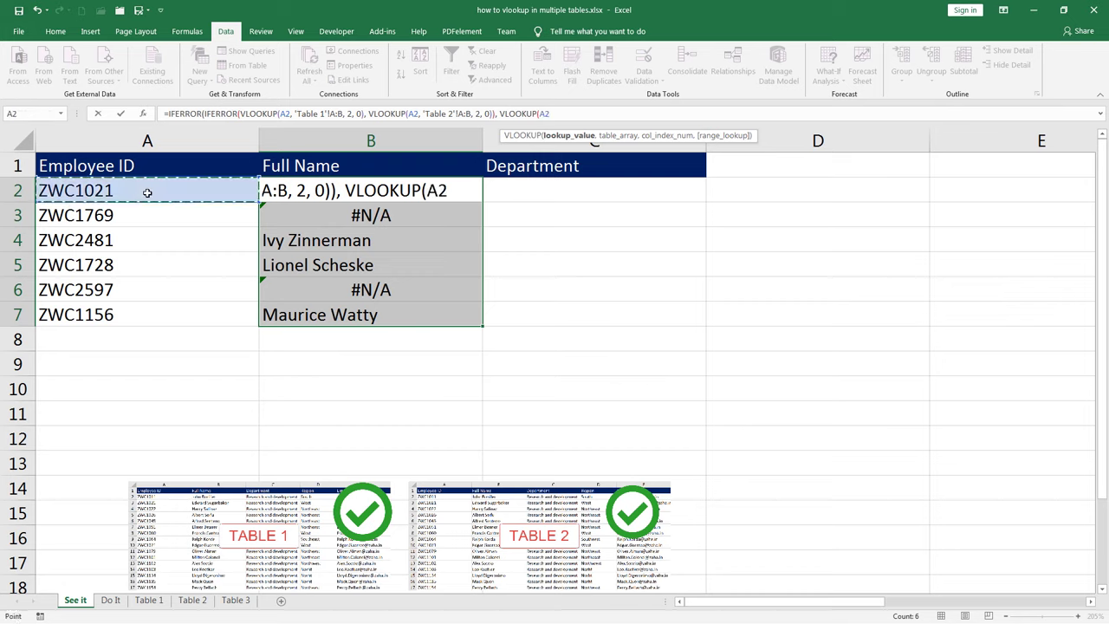
text(,)
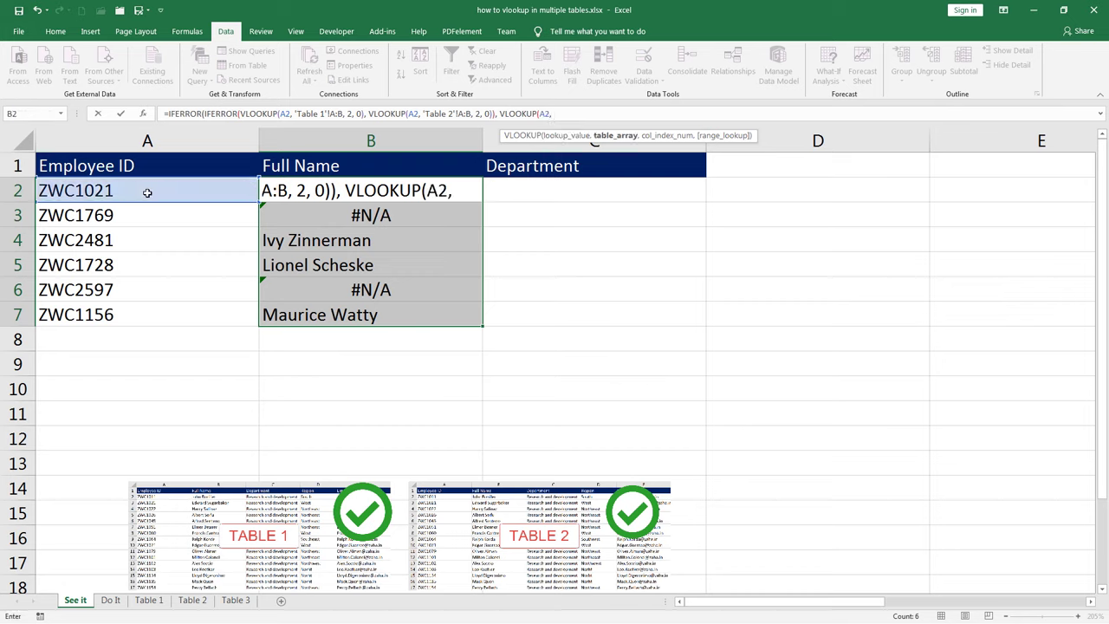
click(230, 602)
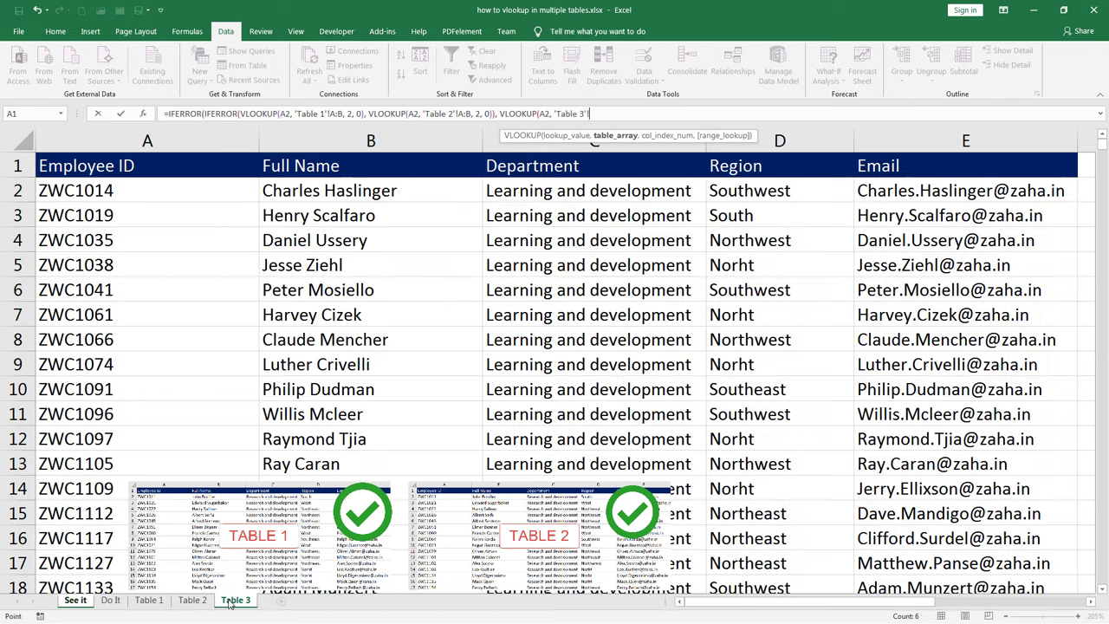
drag(147, 140, 334, 136)
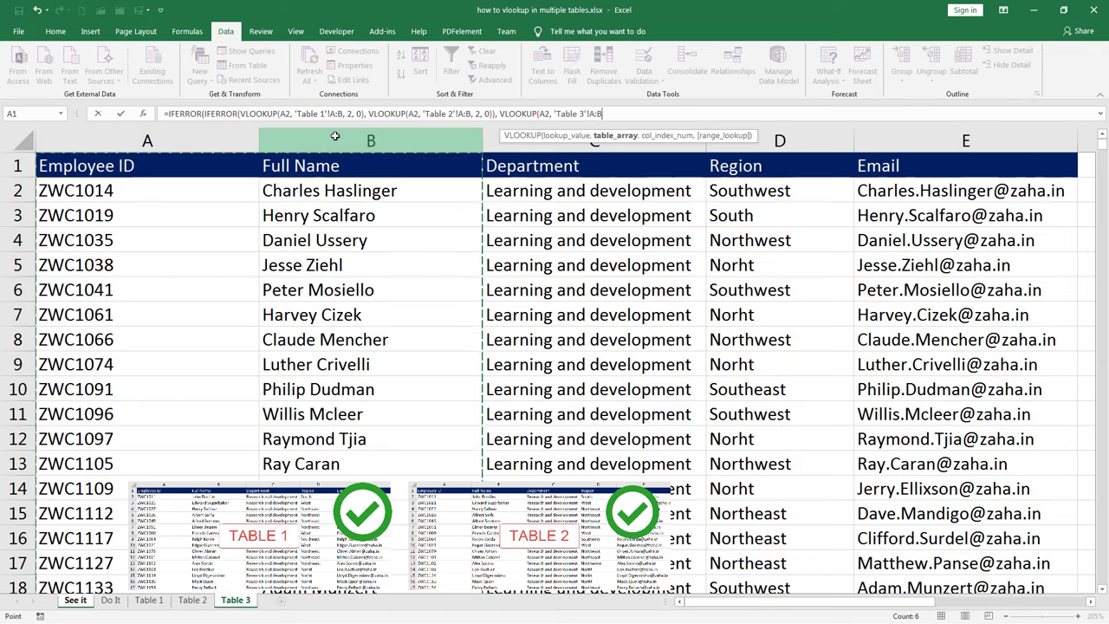
text(, )
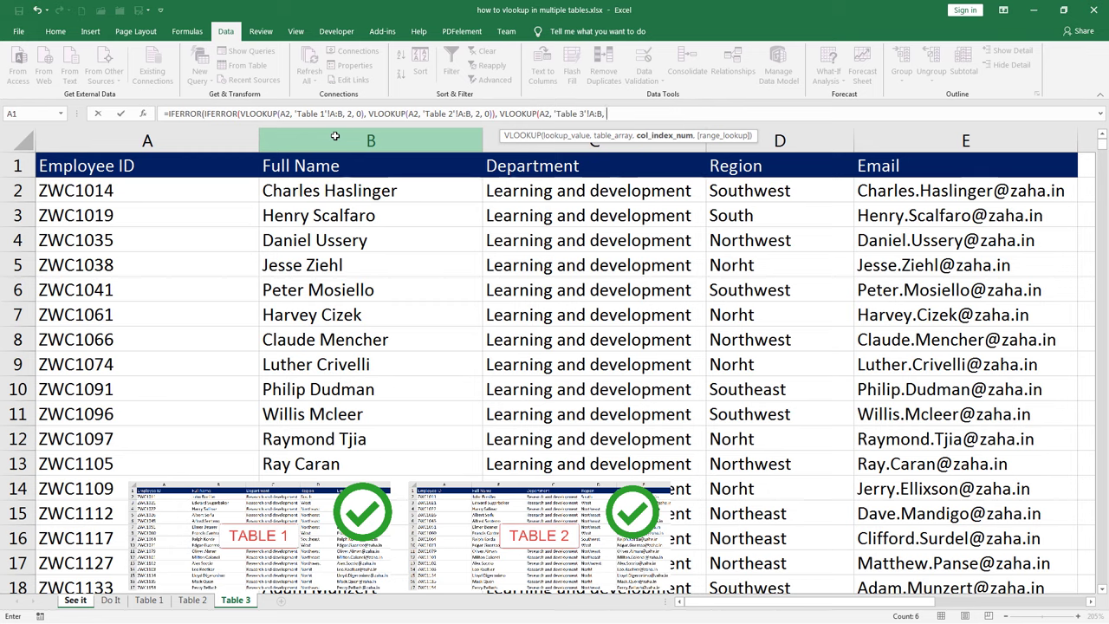
text(2, )
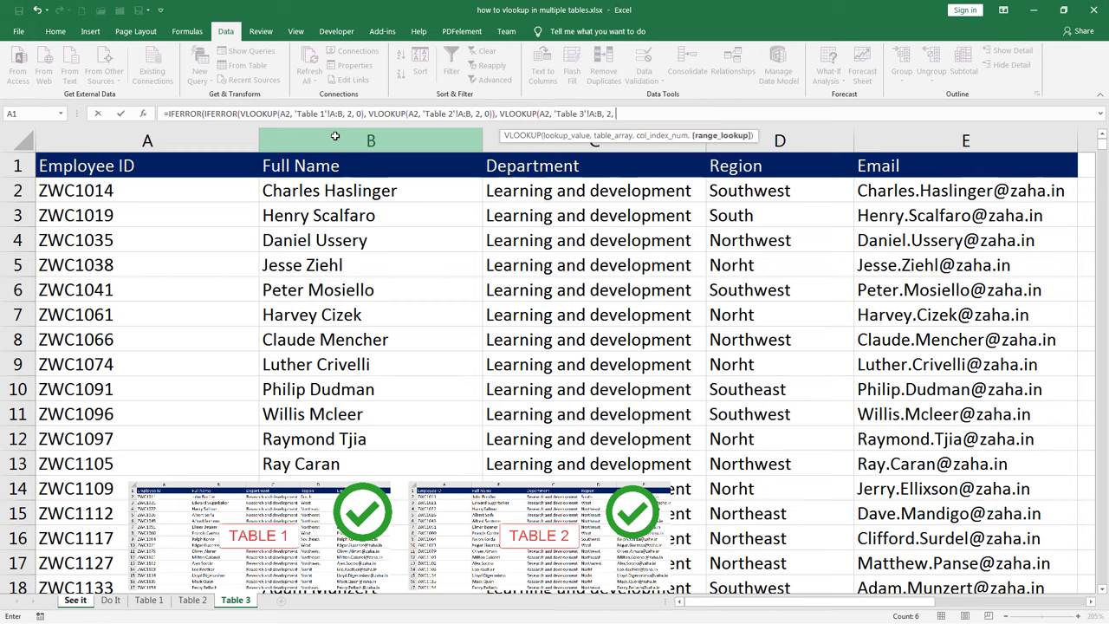
text(0)
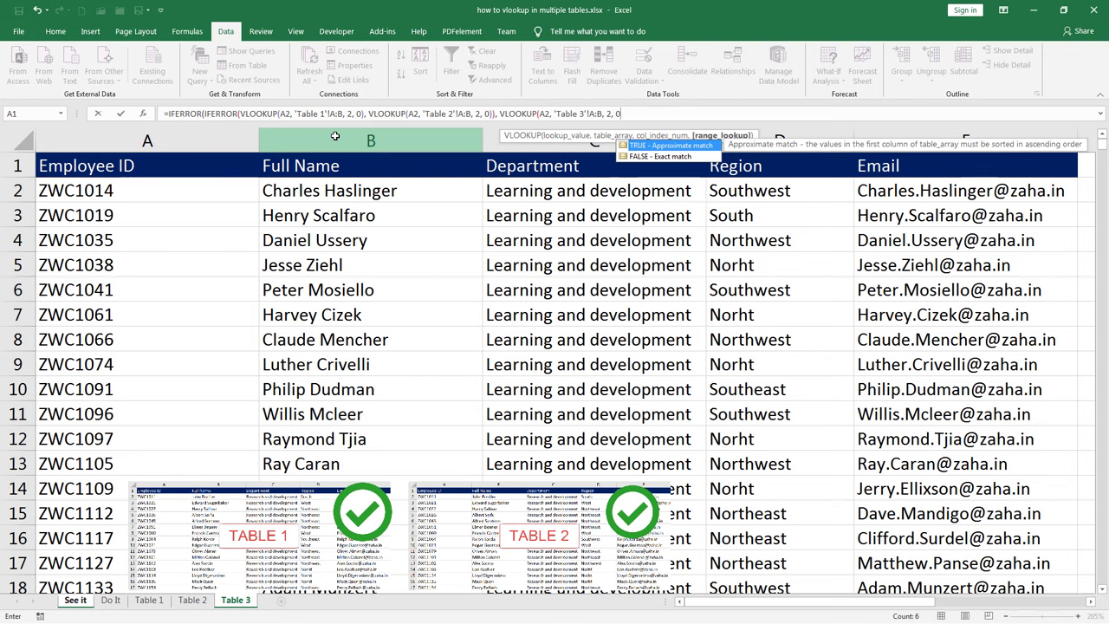
text())
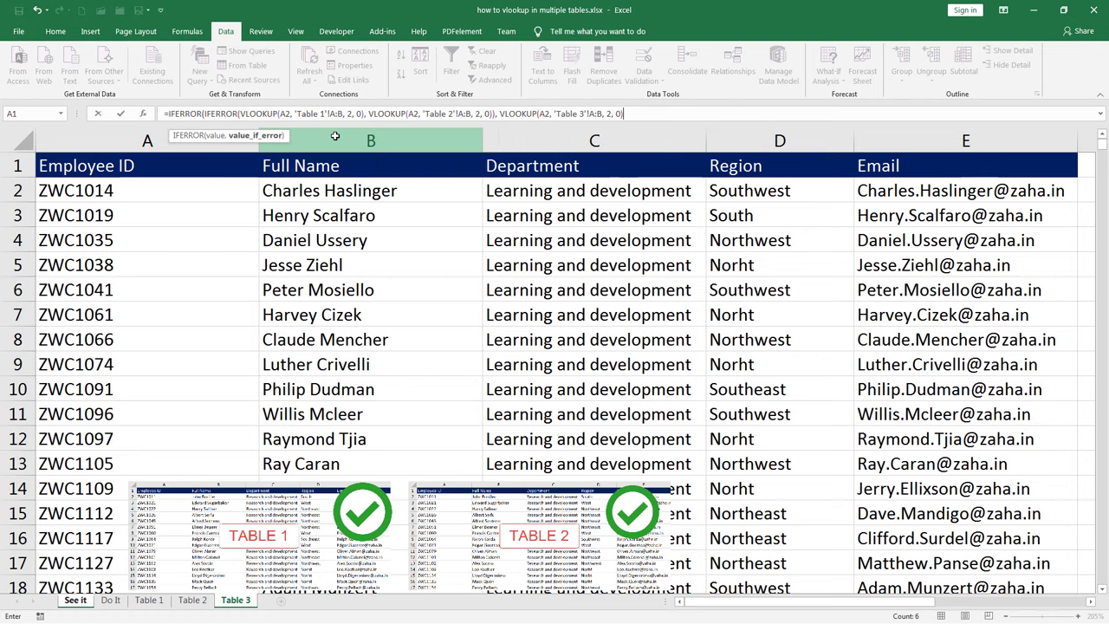
text())
key(ctrl+Return)
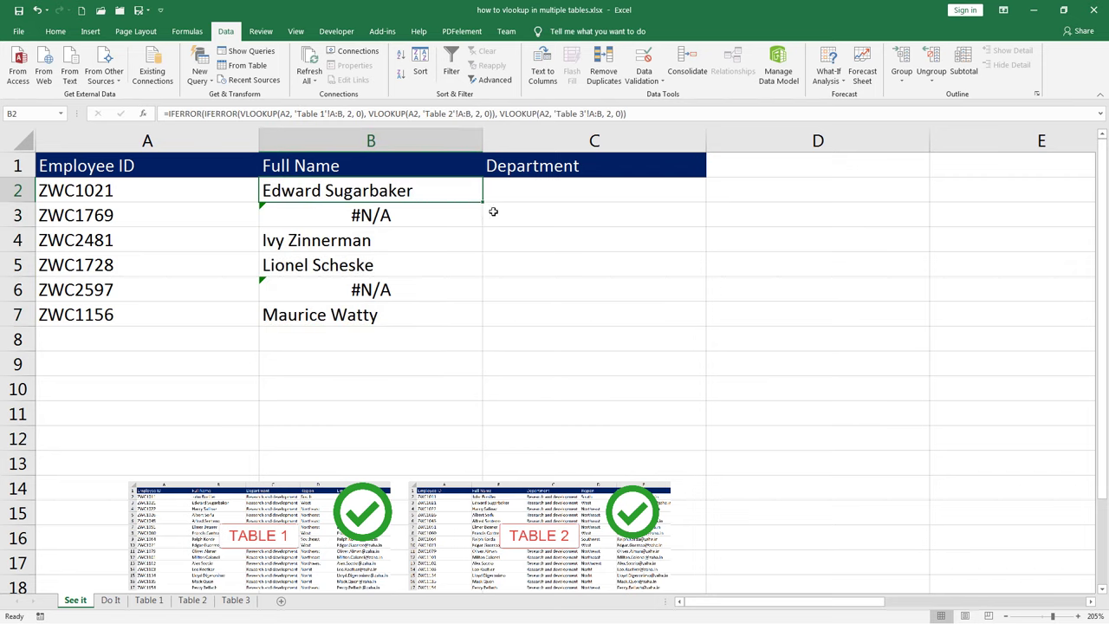
Drag B2's three-table formula down through B7 so all six IDs show full names
drag(480, 325, 481, 326)
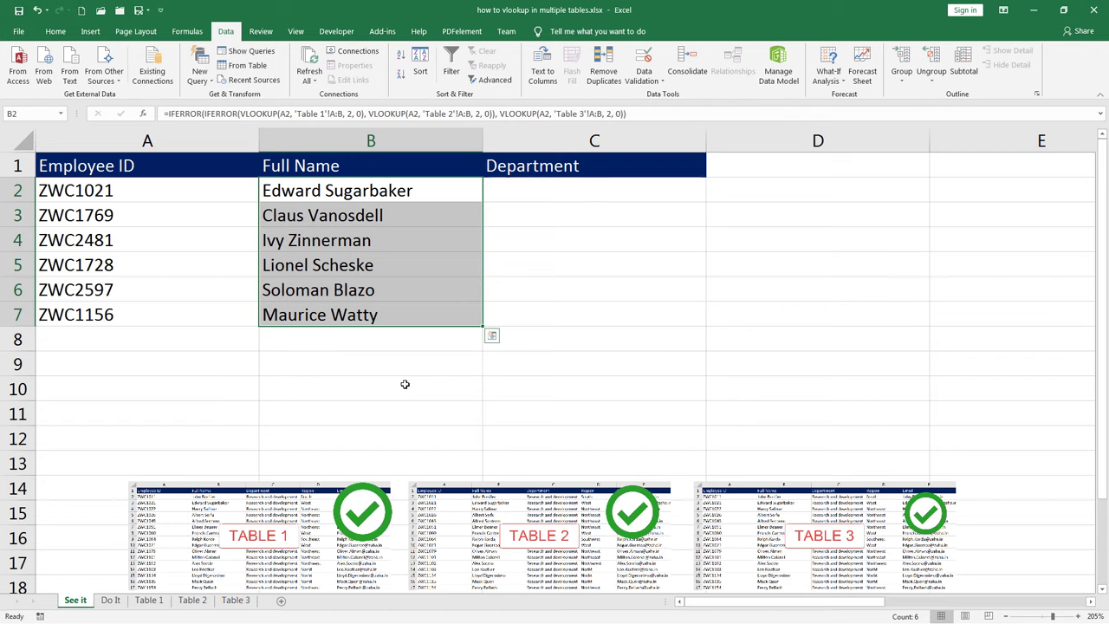
drag(565, 189, 558, 316)
drag(365, 192, 364, 331)
click(363, 243)
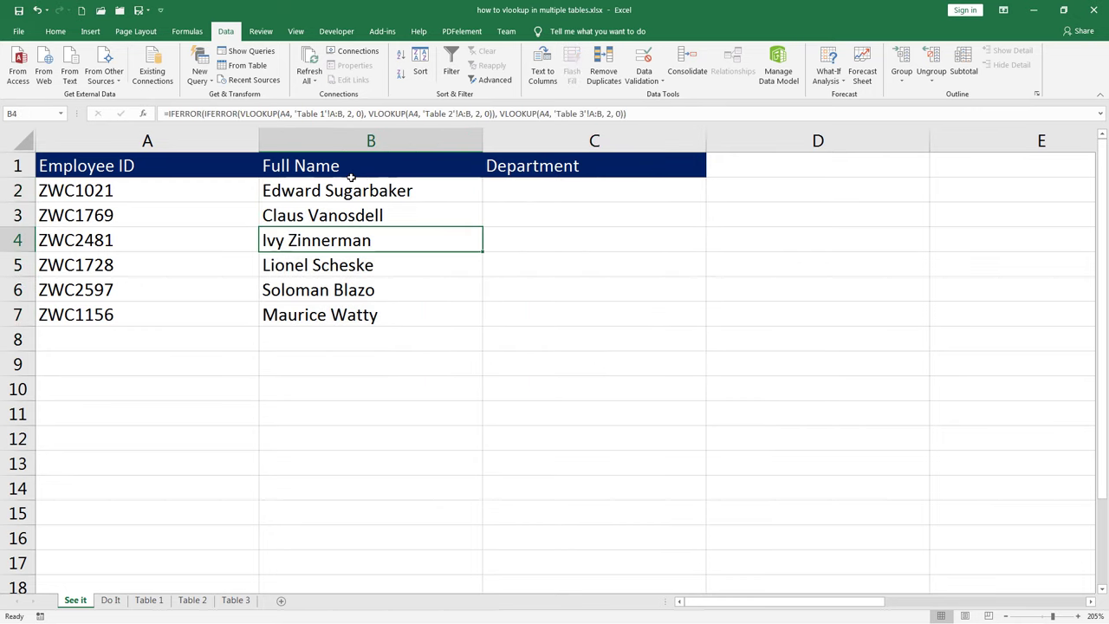
drag(363, 190, 407, 314)
click(340, 195)
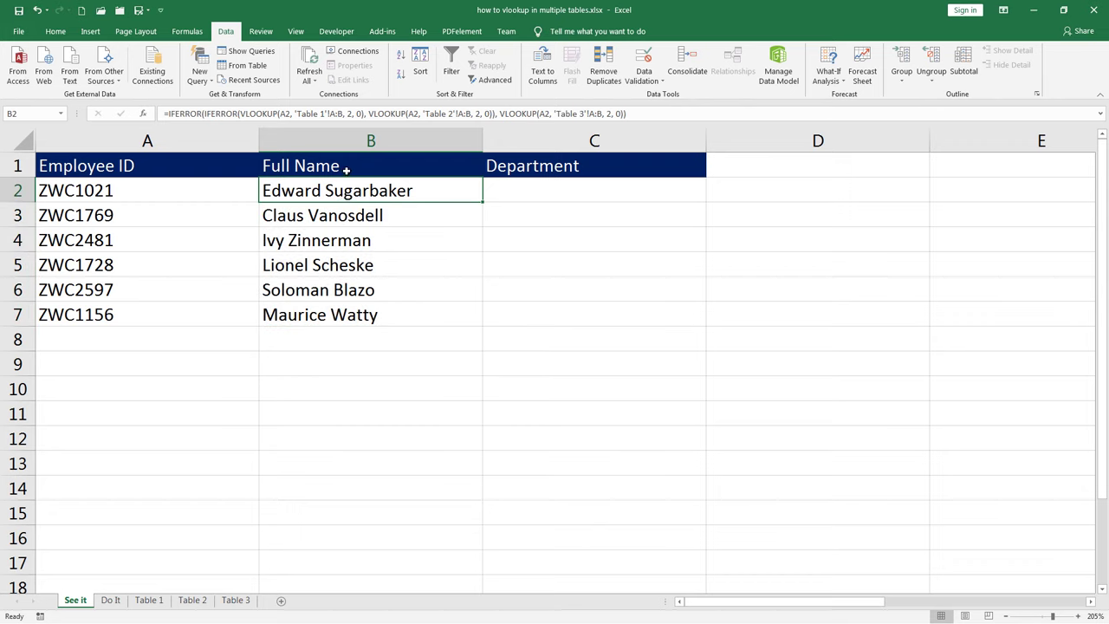
click(341, 166)
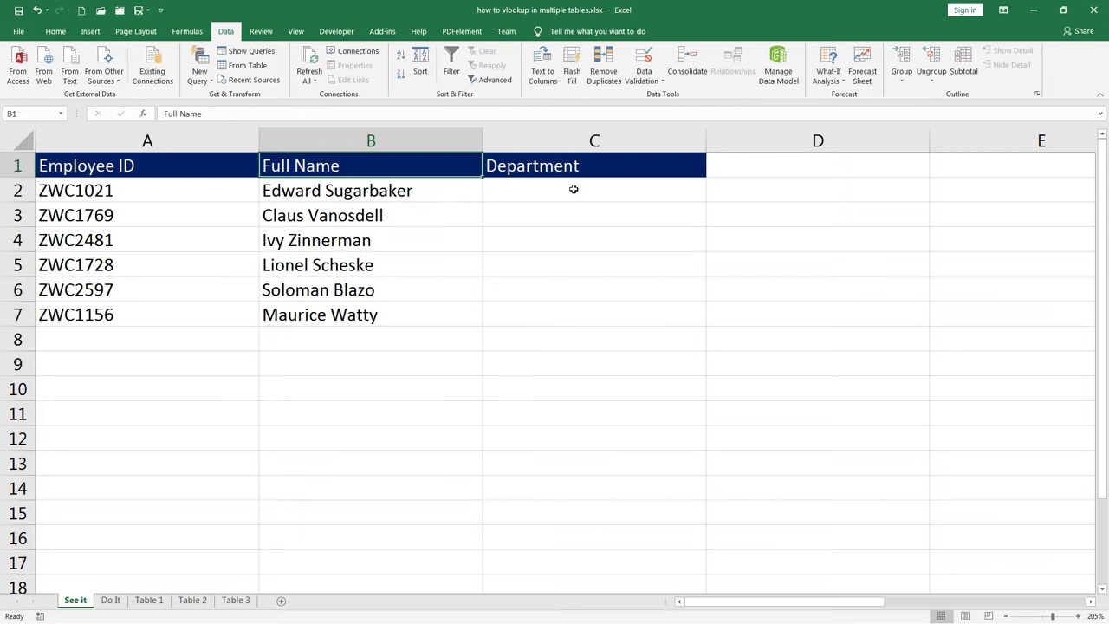
drag(571, 188, 566, 318)
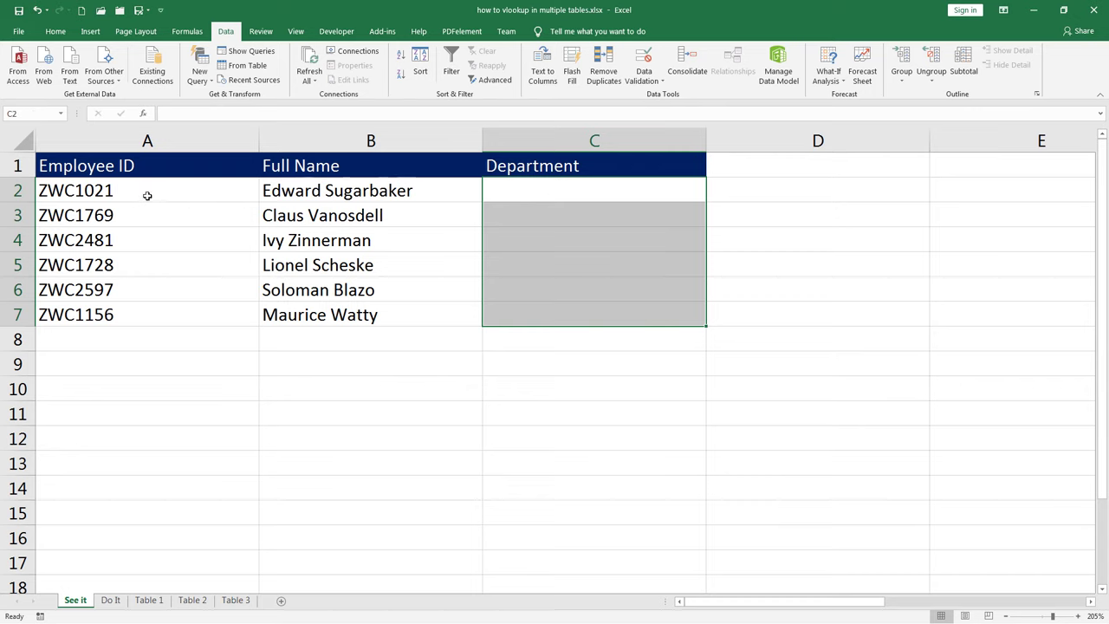
drag(127, 159, 132, 381)
Switch to the Do It sheet and highlight its empty Full Name, Department, Region and Email columns
click(111, 600)
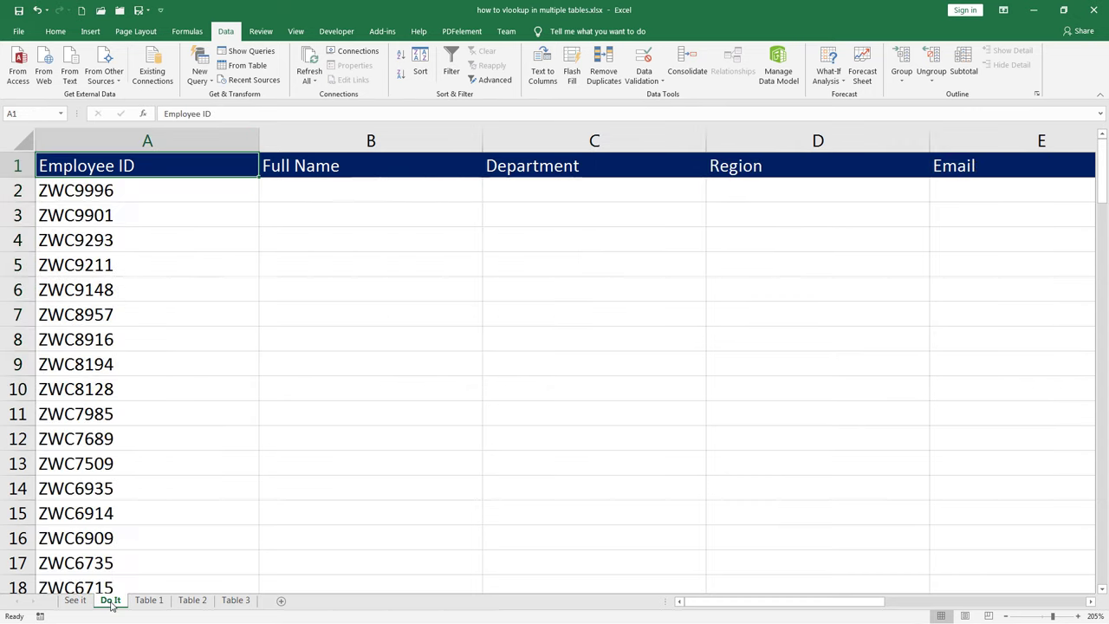
click(161, 190)
click(343, 145)
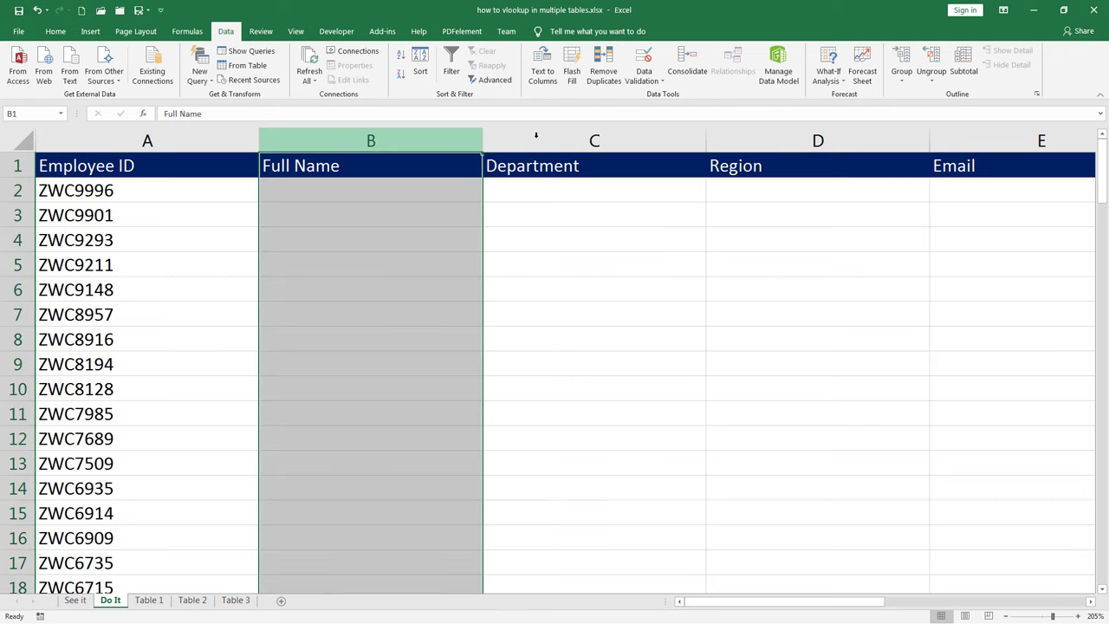
click(572, 141)
click(805, 141)
click(985, 138)
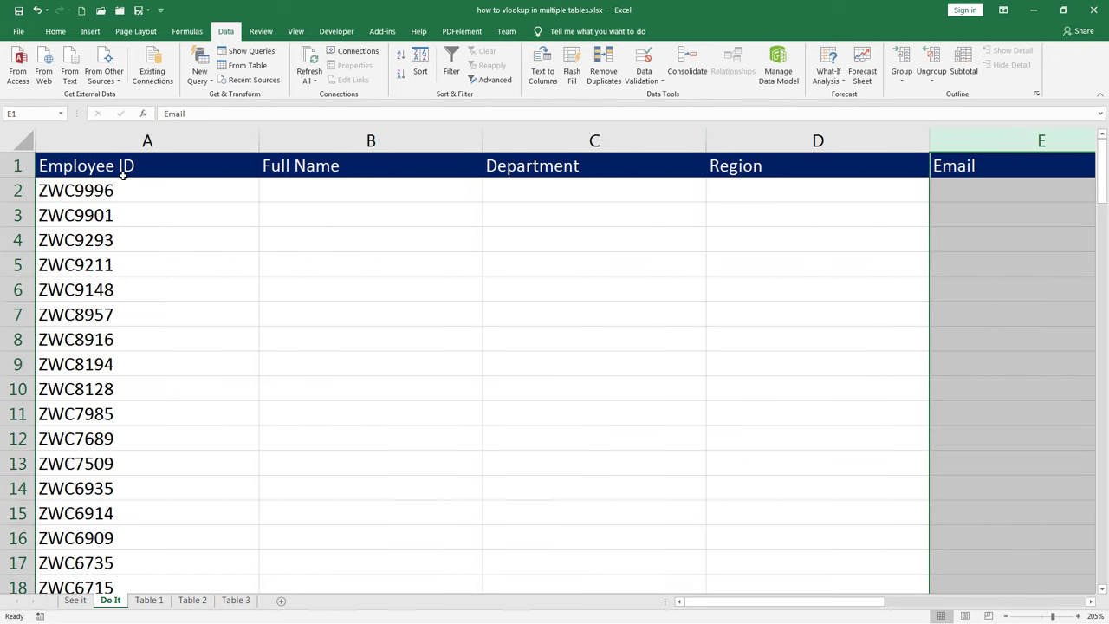
click(121, 173)
click(120, 145)
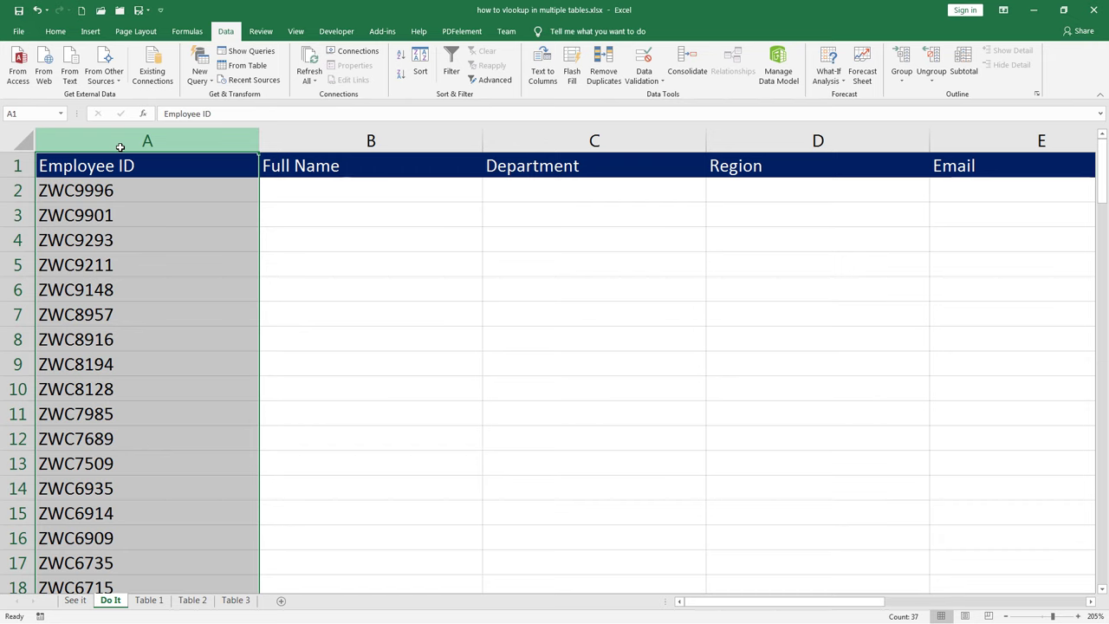
click(125, 166)
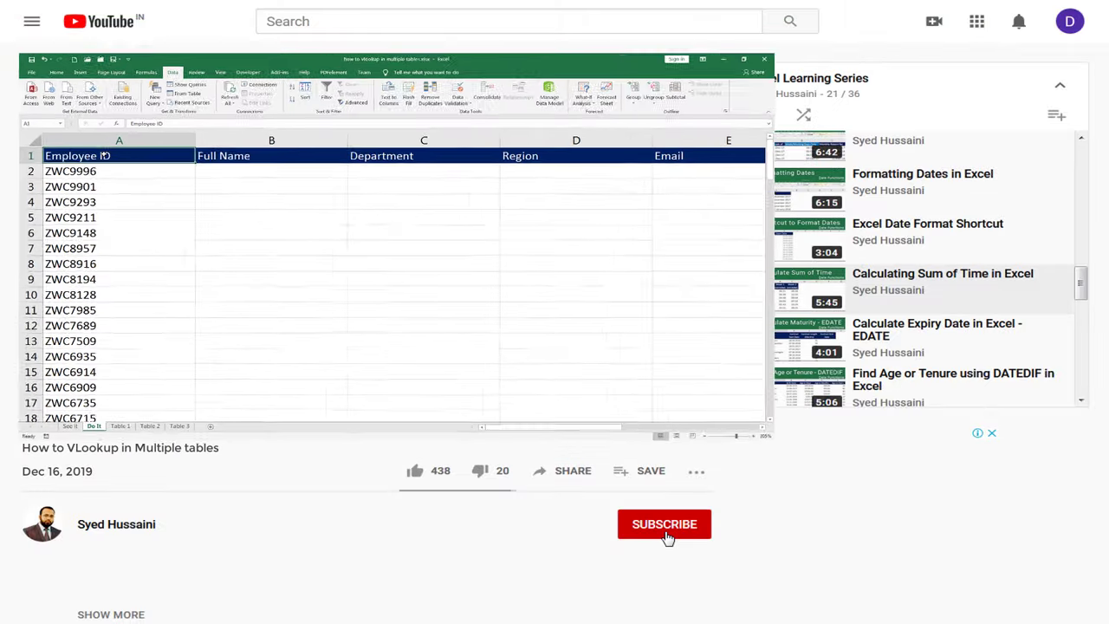
Subscribe to the video's YouTube channel and set its bell notifications to All
click(667, 537)
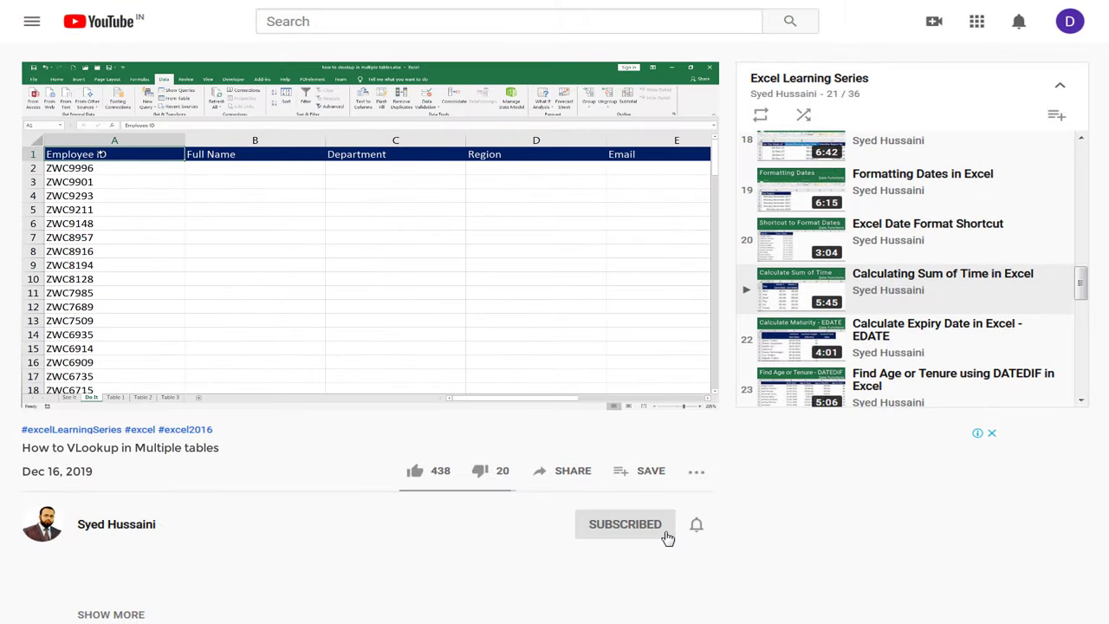
click(698, 527)
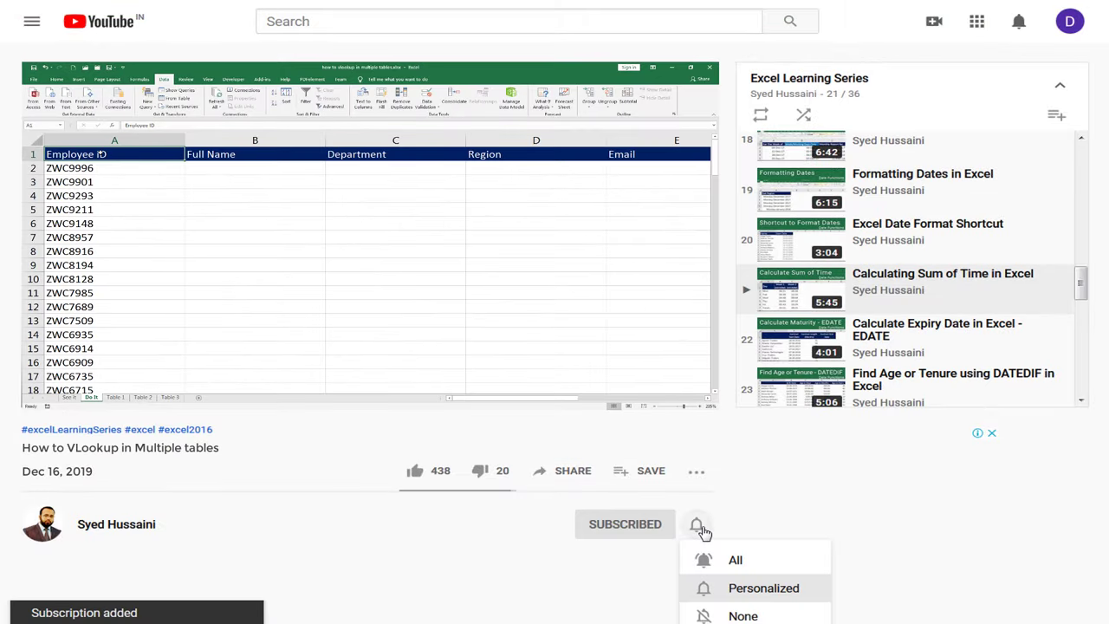
click(743, 563)
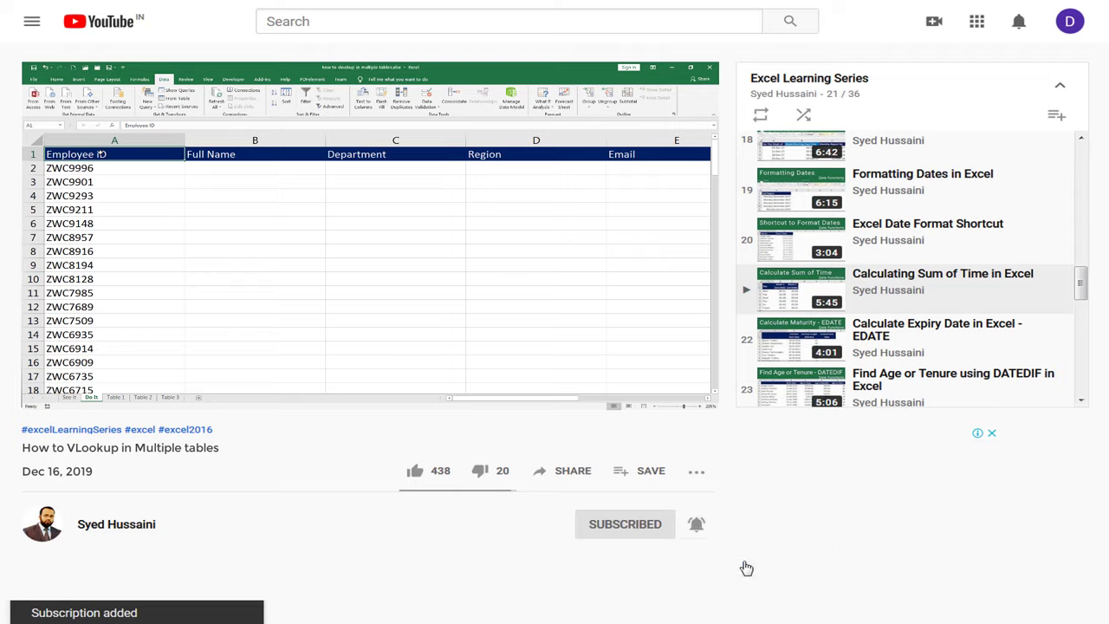